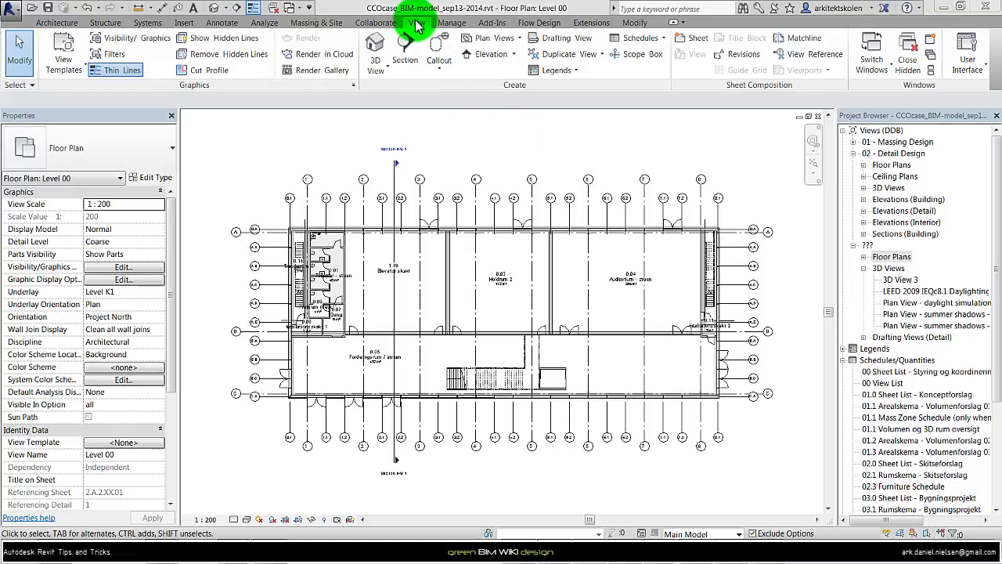
# - Place a non-perspective camera eye inside room Holdrum 2 (0.03), 1750 above Level 00
pyautogui.click(377, 69)
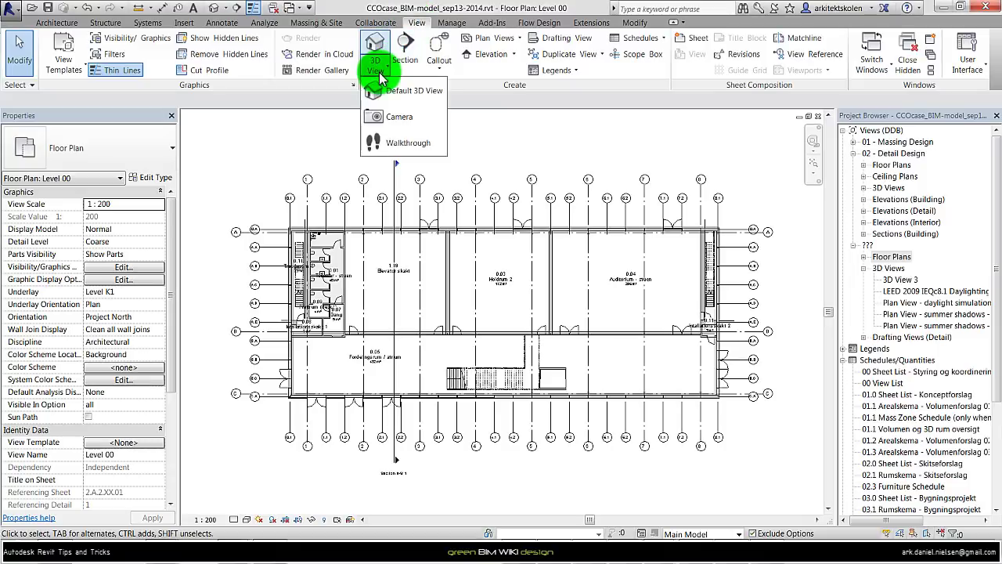
pyautogui.click(389, 117)
pyautogui.click(520, 315)
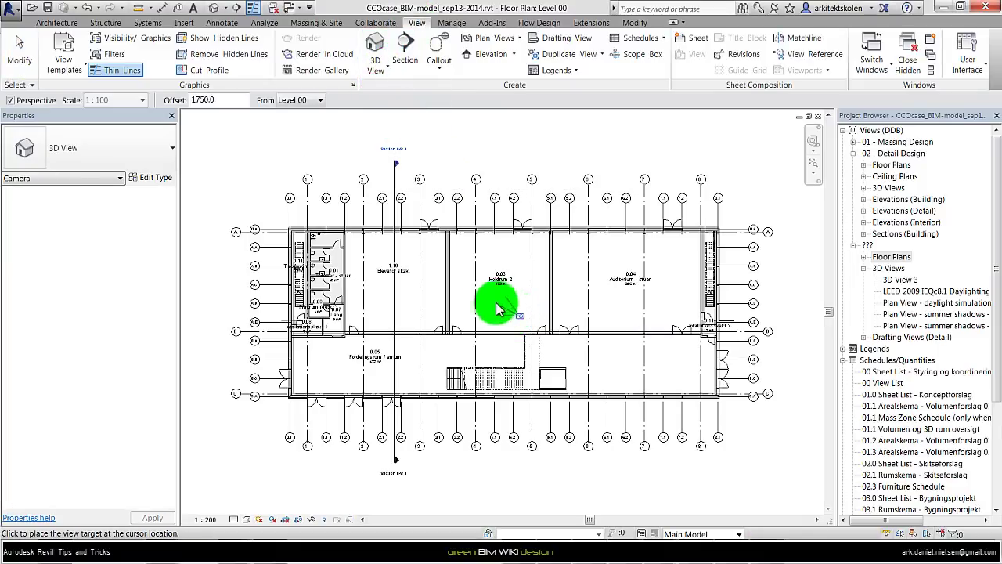
pyautogui.press('Escape')
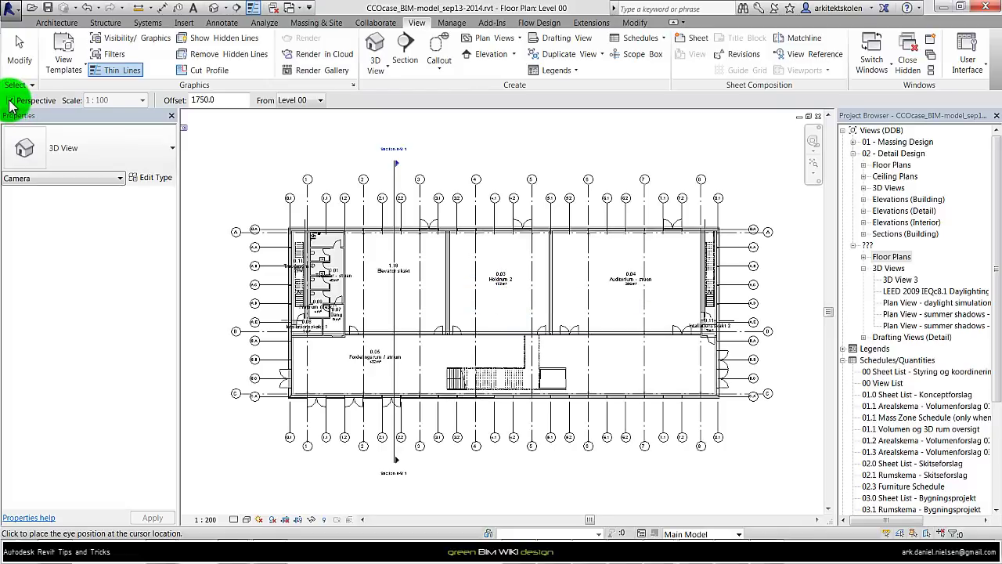
pyautogui.click(10, 101)
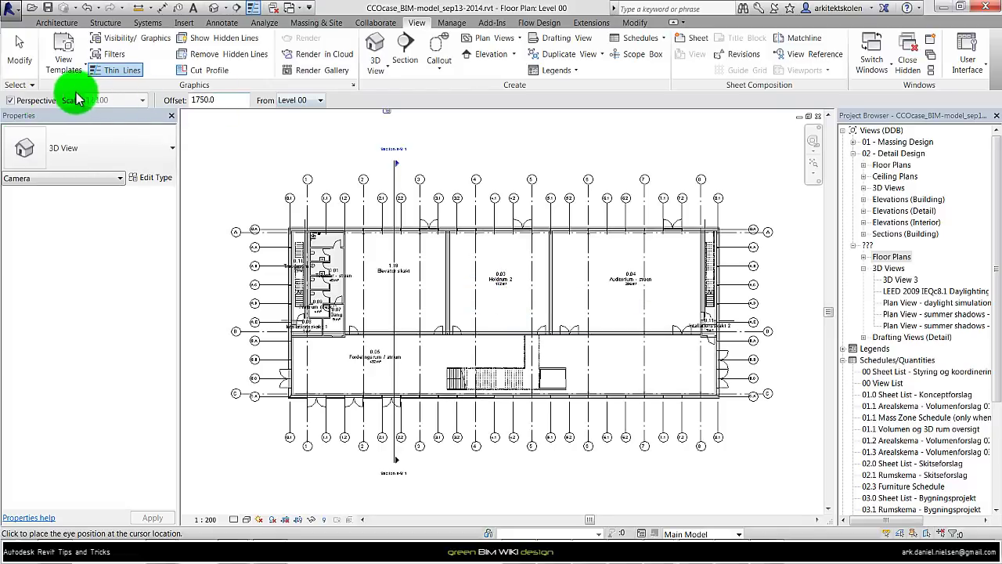
pyautogui.click(11, 102)
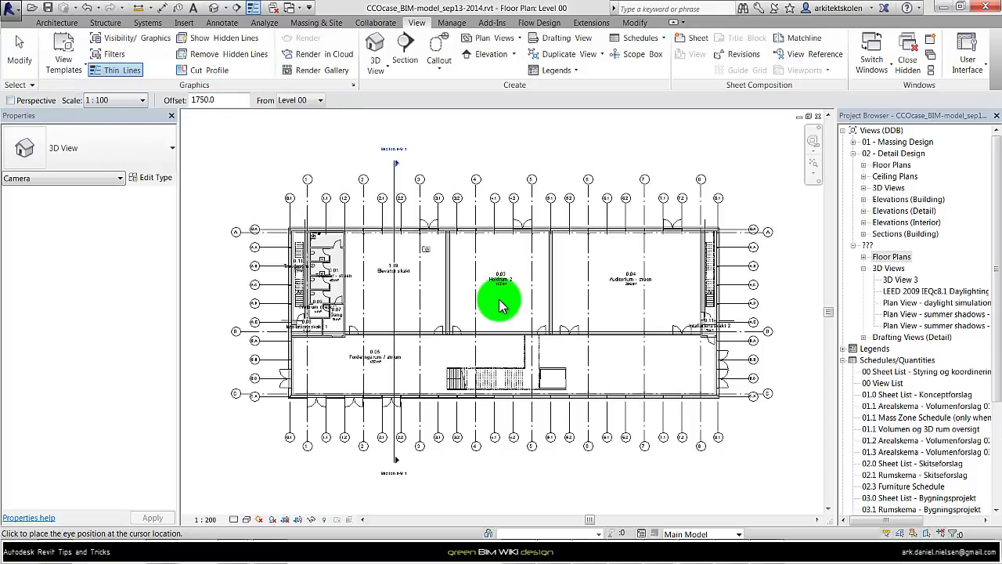
pyautogui.click(518, 317)
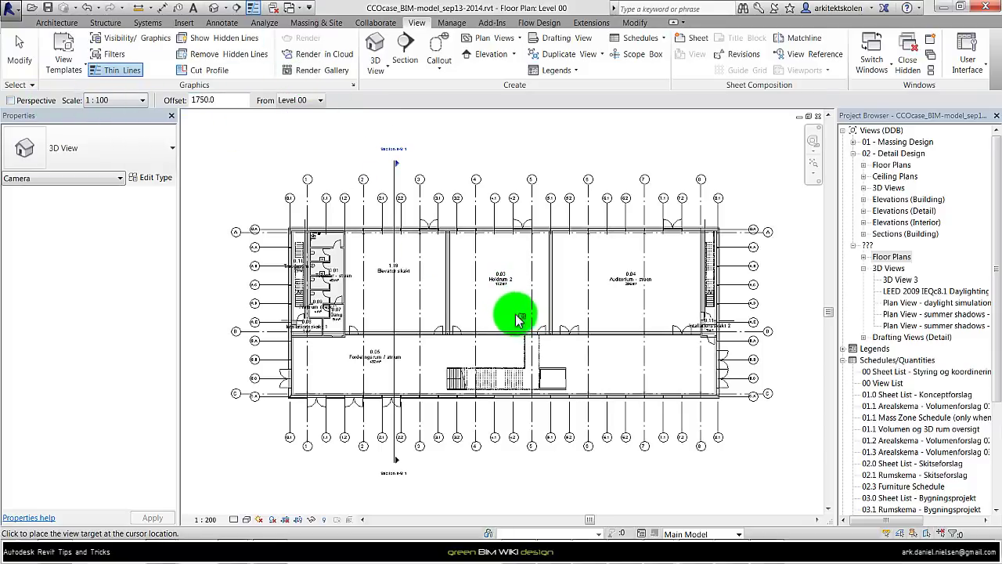
# - Set the camera target to create 3D View 4 and extend its crop region up and down
pyautogui.click(479, 290)
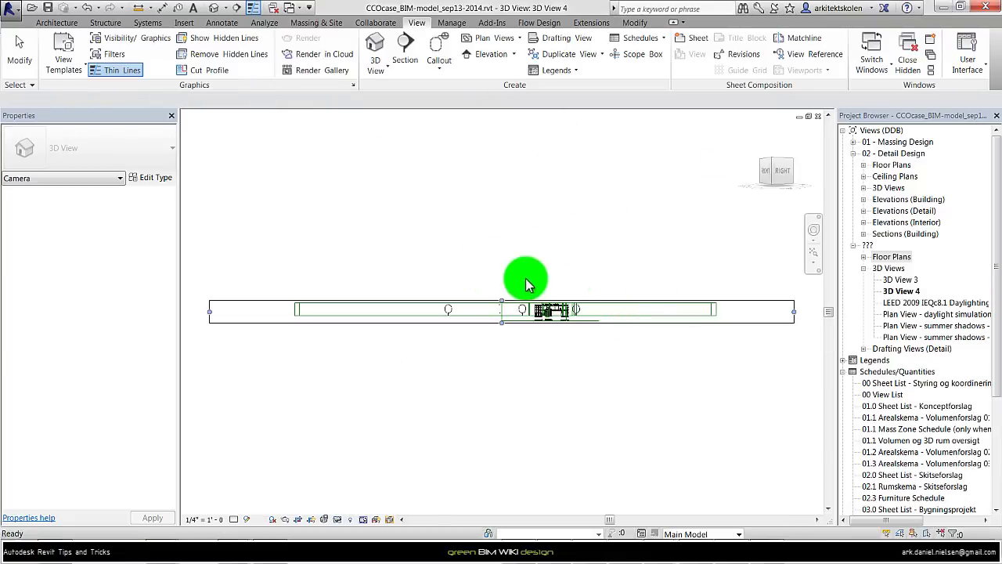
pyautogui.click(513, 303)
pyautogui.moveTo(502, 302); pyautogui.dragTo(509, 230)
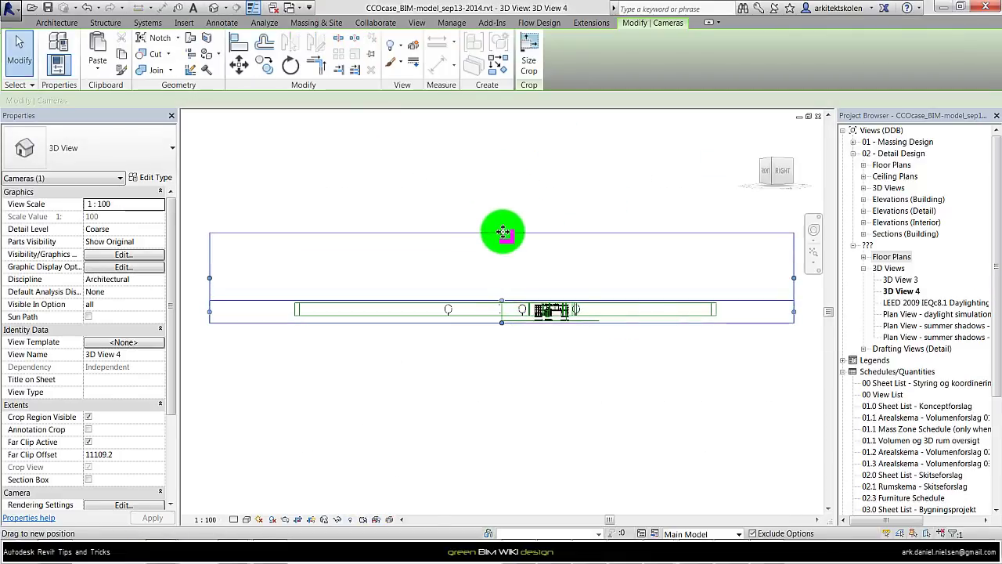
pyautogui.moveTo(509, 319); pyautogui.dragTo(500, 441)
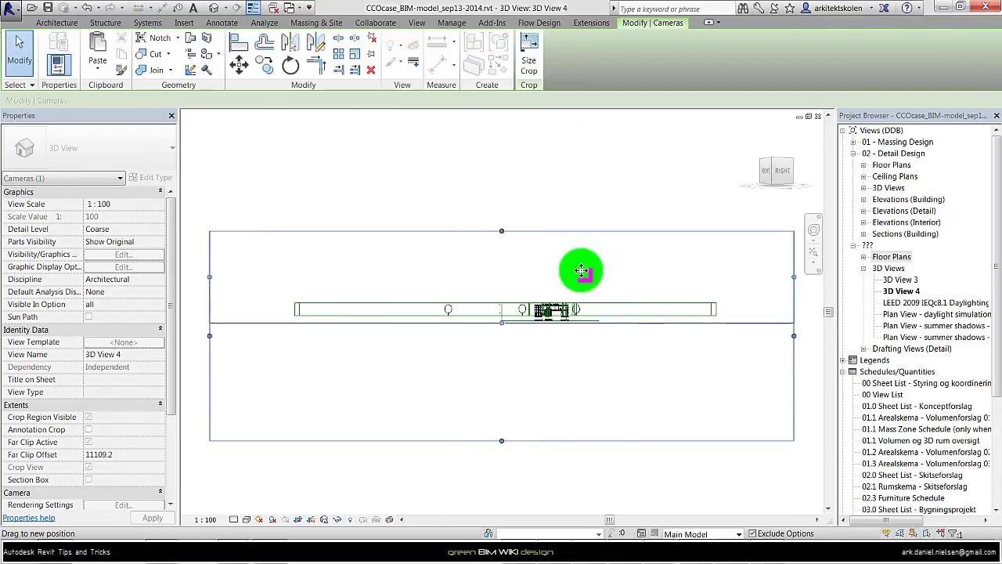
# - Switch 3D View 4 to a top view rotated 90° and pull the crop's sides inward
pyautogui.click(781, 166)
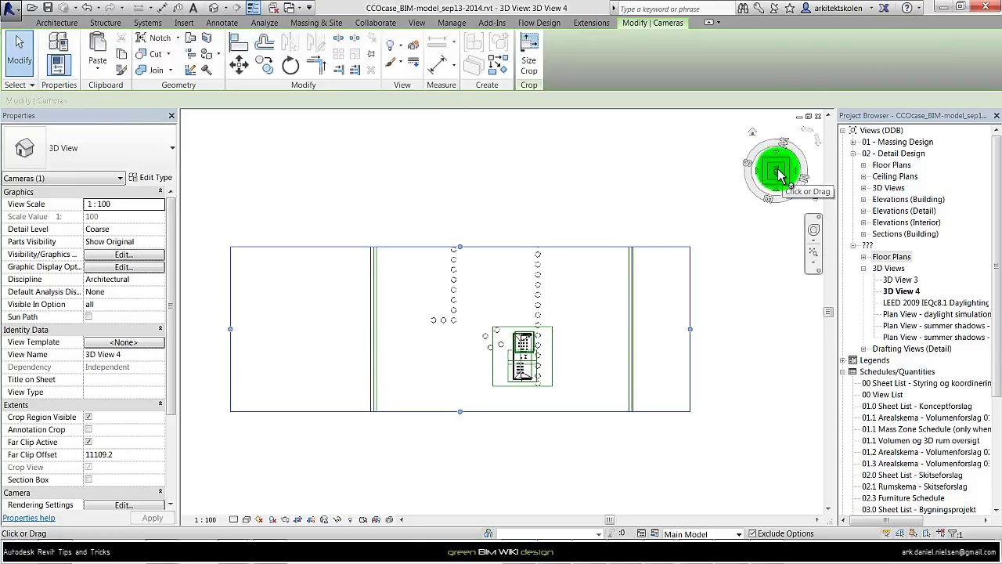
pyautogui.click(808, 137)
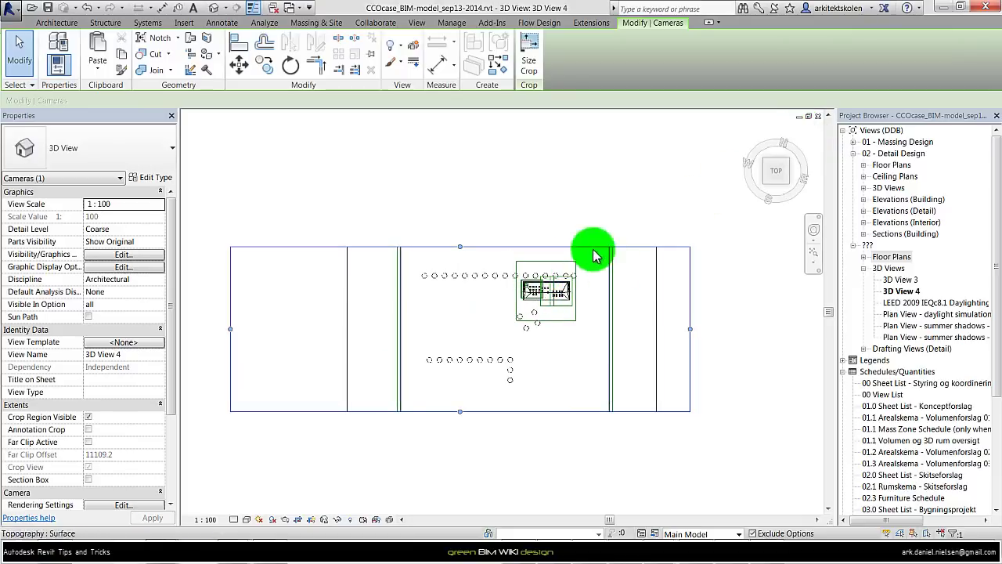
pyautogui.moveTo(690, 329); pyautogui.dragTo(575, 327)
pyautogui.moveTo(228, 335); pyautogui.dragTo(519, 305)
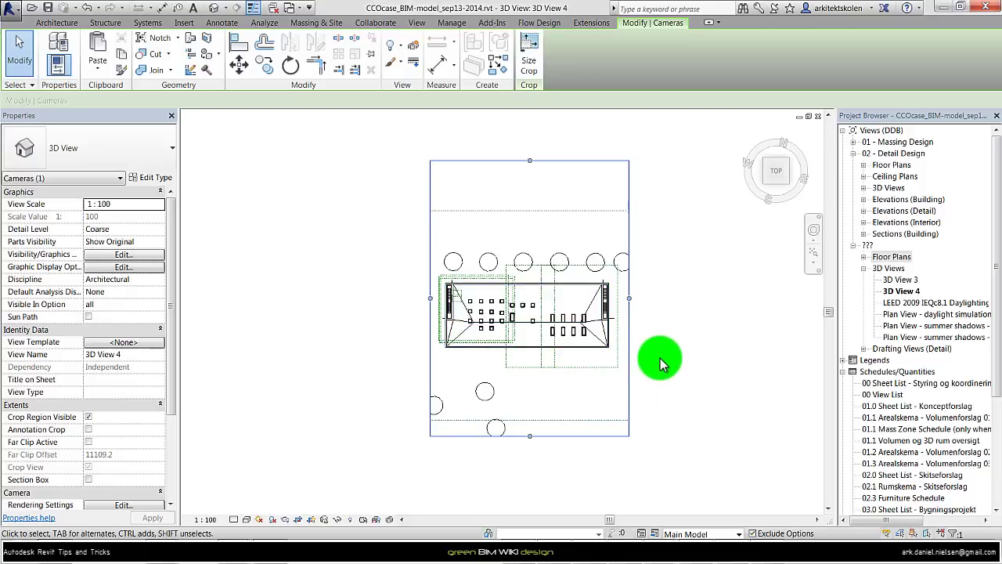
# - Turn on the Mass category in 3D View 4's Visibility/Graphics settings
pyautogui.press('v')
pyautogui.press('g')
pyautogui.click(558, 327)
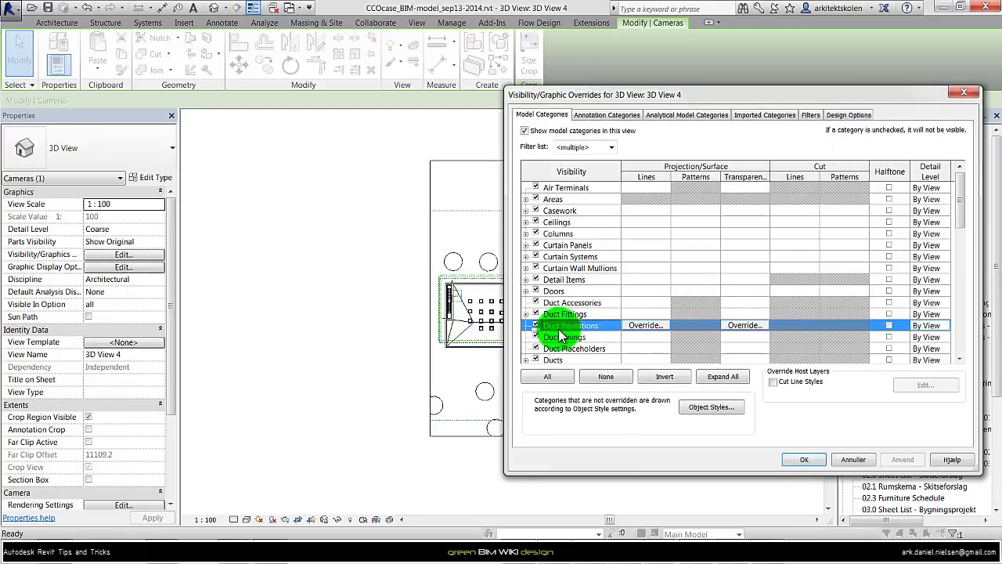
pyautogui.press('m')
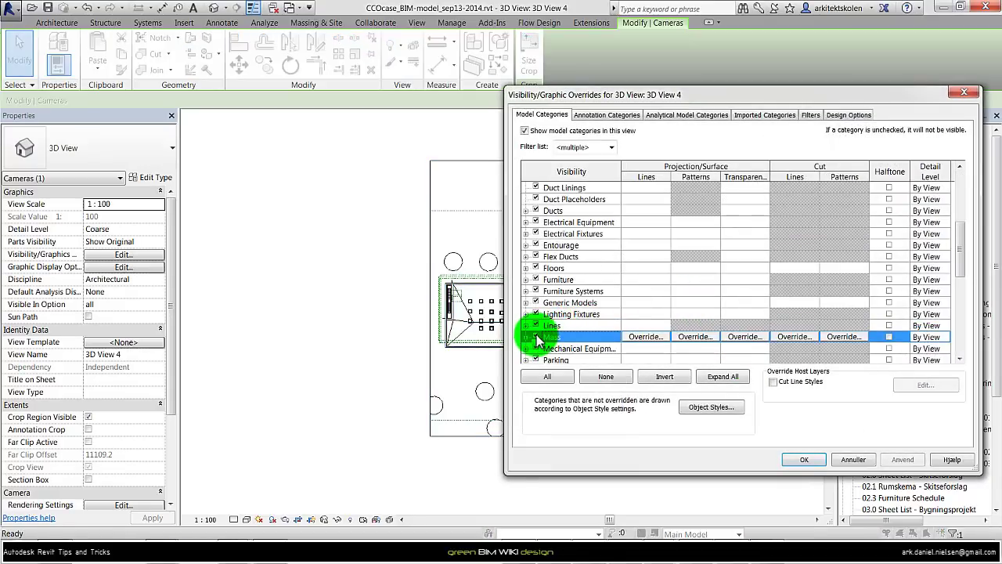
pyautogui.click(537, 337)
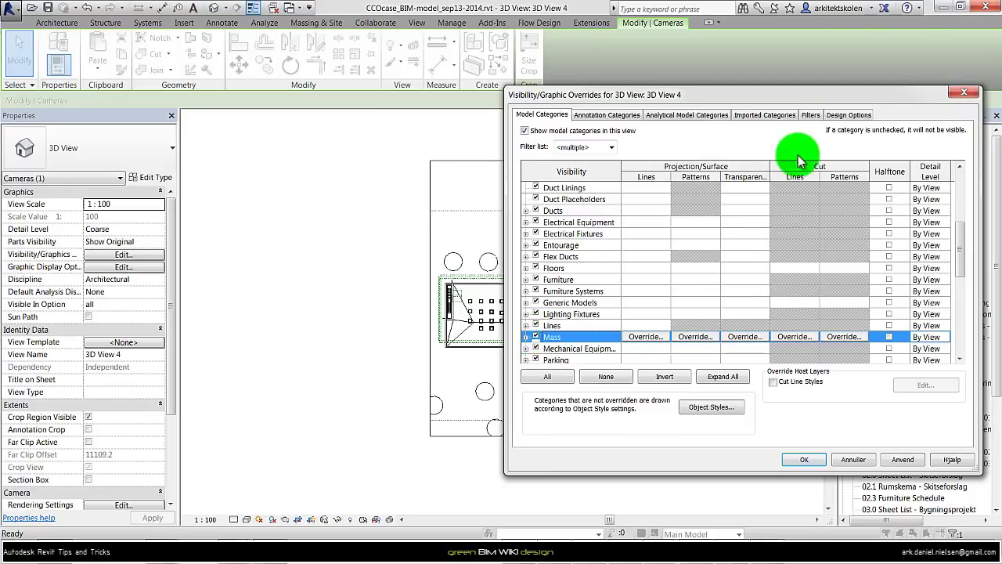
pyautogui.press('Return')
pyautogui.click(529, 161)
# - Trim the crop region's top, bottom and sides to fit tightly around the building footprint
pyautogui.moveTo(530, 162); pyautogui.dragTo(507, 283)
pyautogui.moveTo(529, 436); pyautogui.dragTo(518, 348)
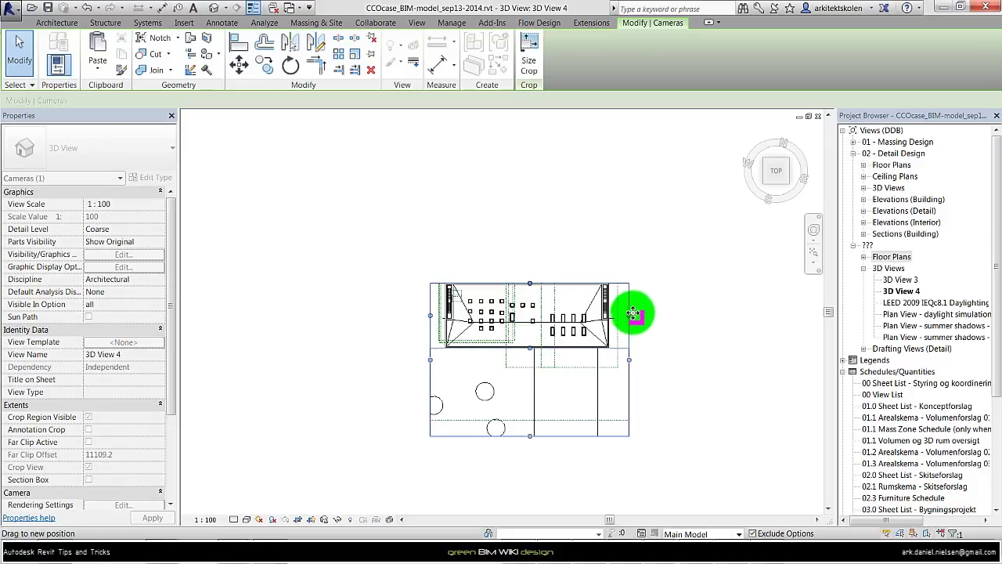
pyautogui.moveTo(628, 314); pyautogui.dragTo(608, 316)
pyautogui.moveTo(429, 316)
pyautogui.mouseDown()
pyautogui.moveTo(414, 343)
pyautogui.moveTo(430, 316)
pyautogui.mouseUp()
pyautogui.click(546, 325)
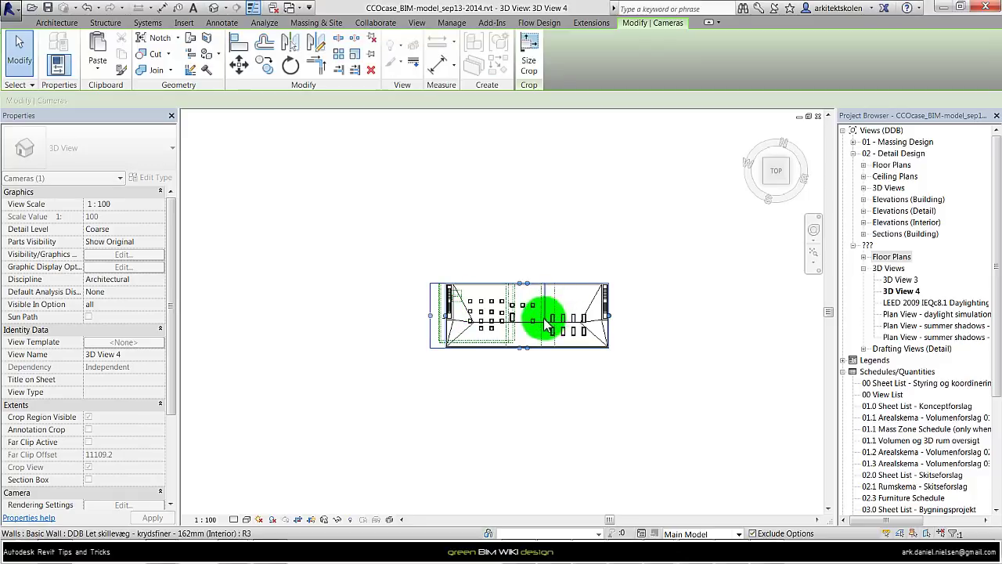
pyautogui.scroll(5, 546, 325)
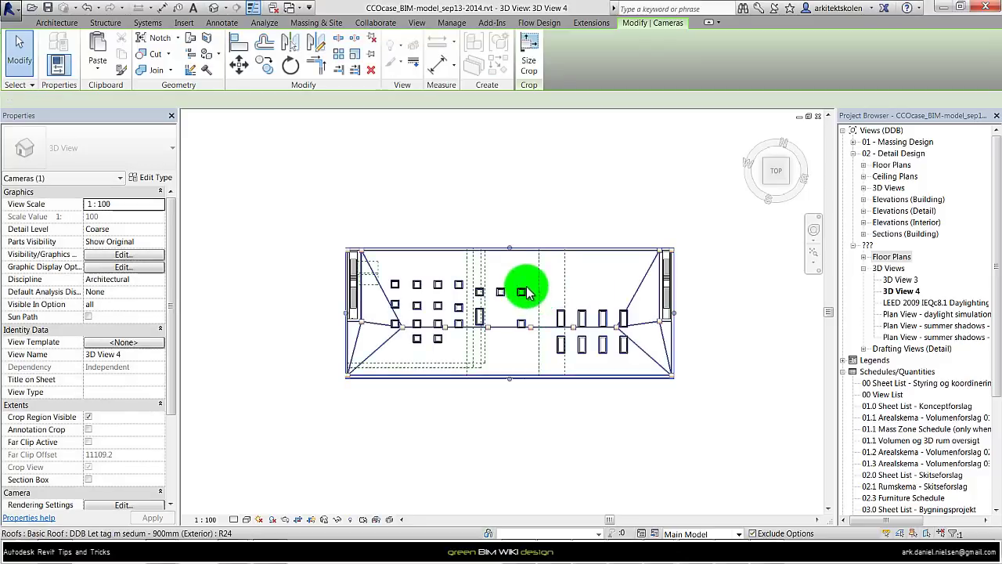
pyautogui.click(273, 197)
pyautogui.click(263, 338)
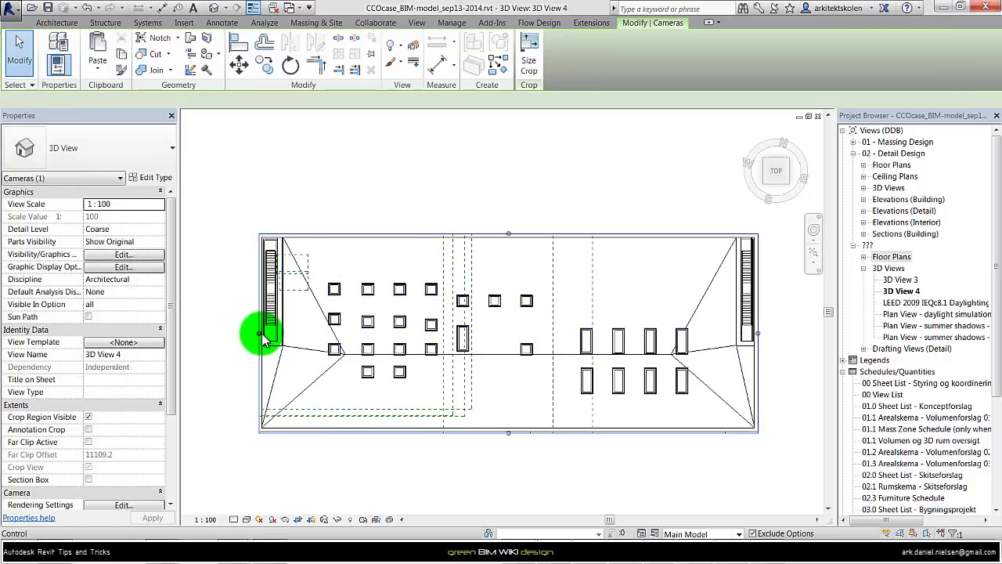
pyautogui.moveTo(262, 338); pyautogui.dragTo(259, 335)
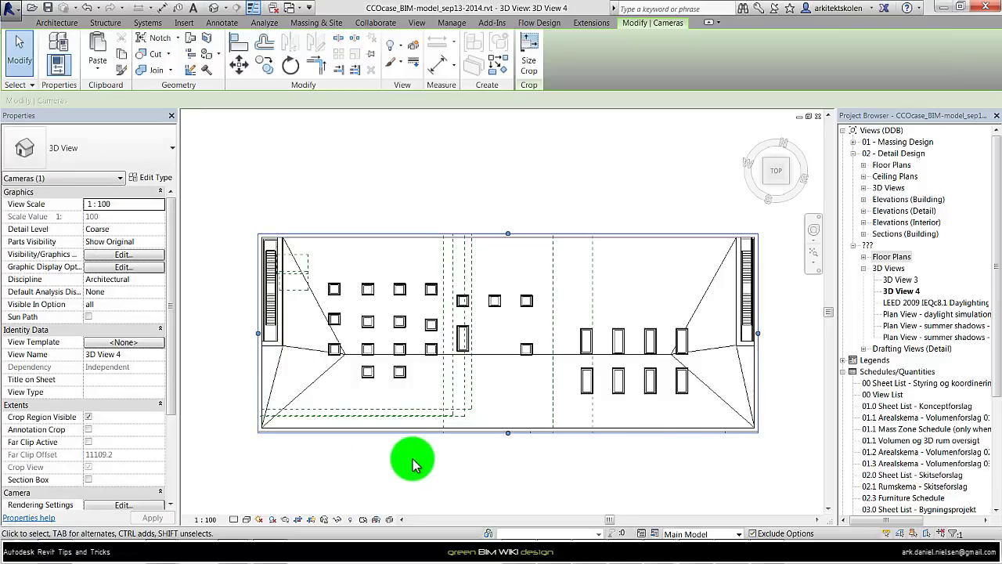
# - Save the orientation of 3D View 4 and lock the view
pyautogui.press('Escape')
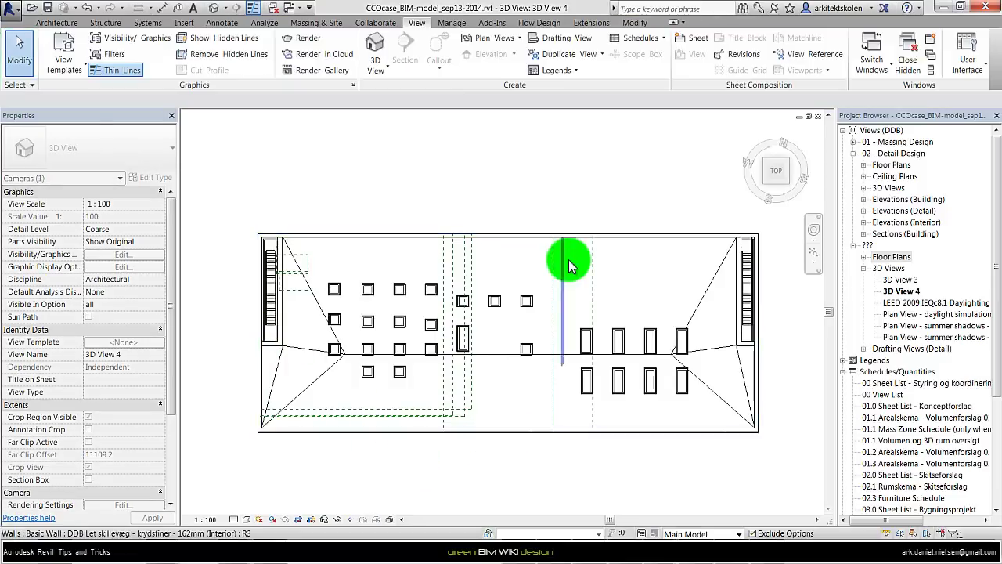
pyautogui.click(328, 525)
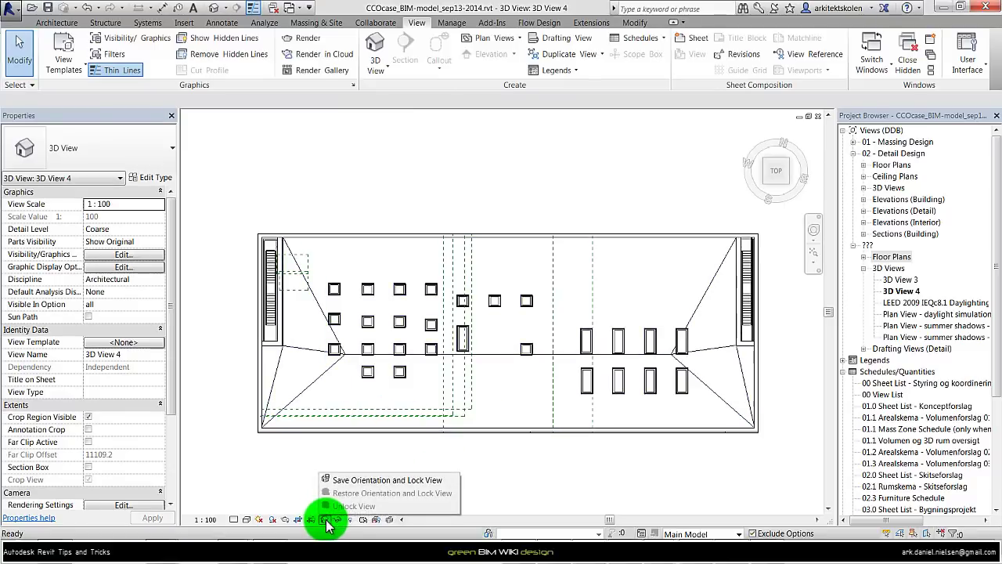
pyautogui.click(384, 481)
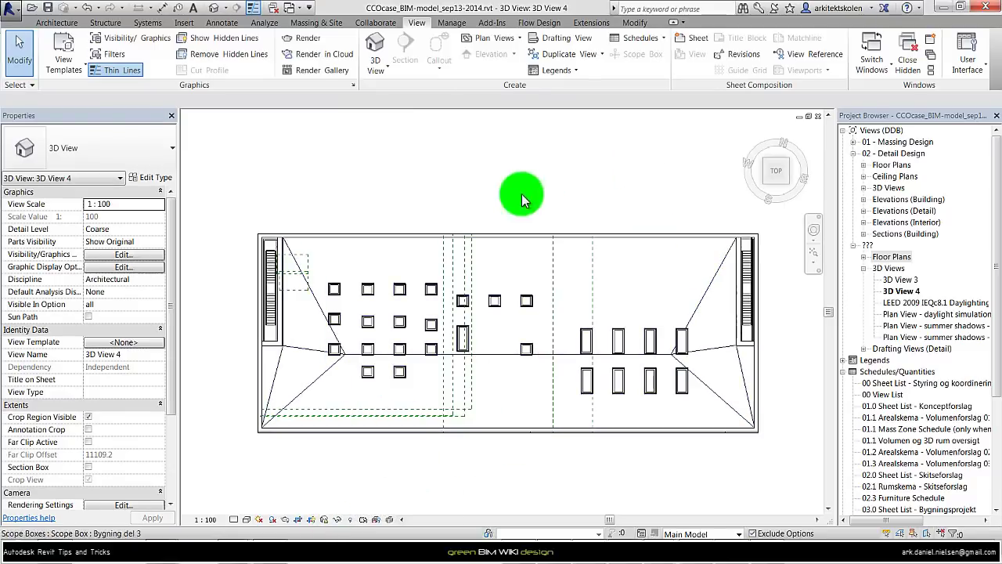
# - Set the camera's target elevation to 0 and eye elevation to 850 in Properties
pyautogui.scroll(-3, 154, 417)
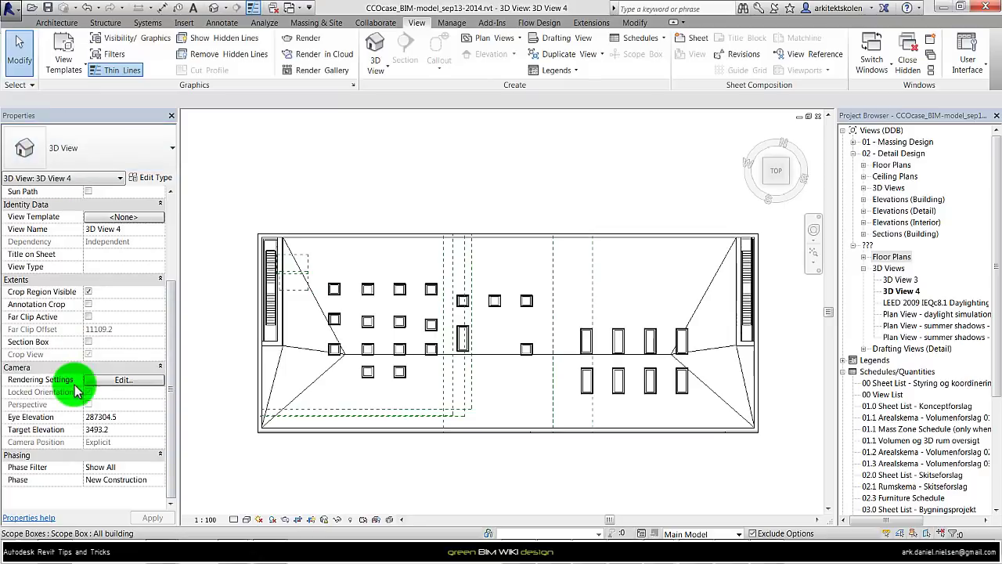
pyautogui.click(123, 430)
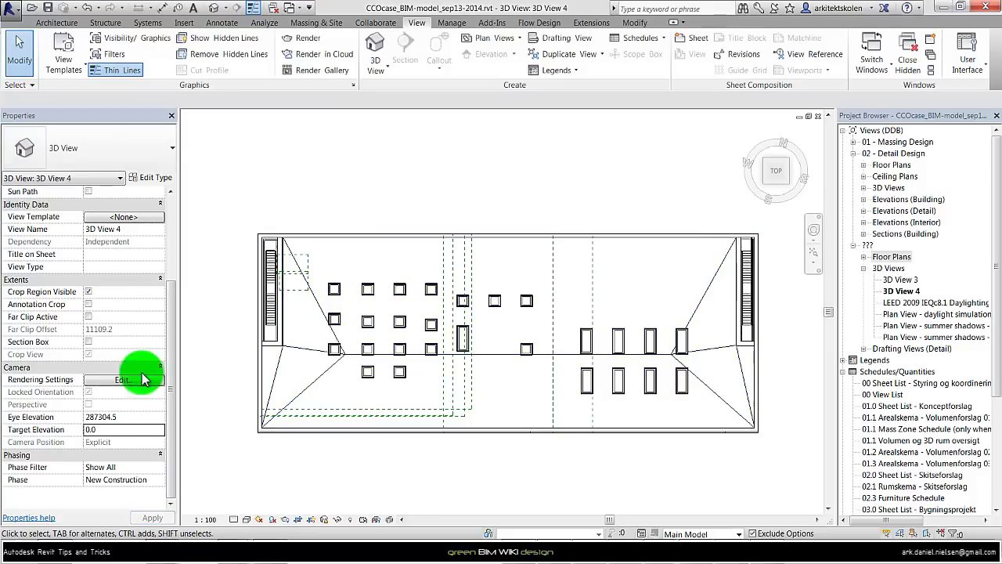
pyautogui.click(131, 418)
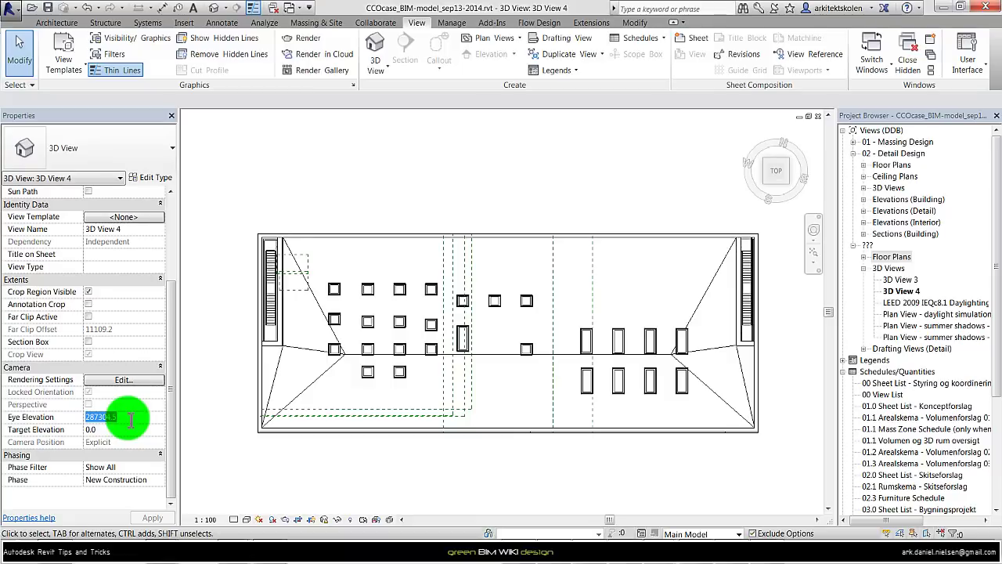
pyautogui.write('850')
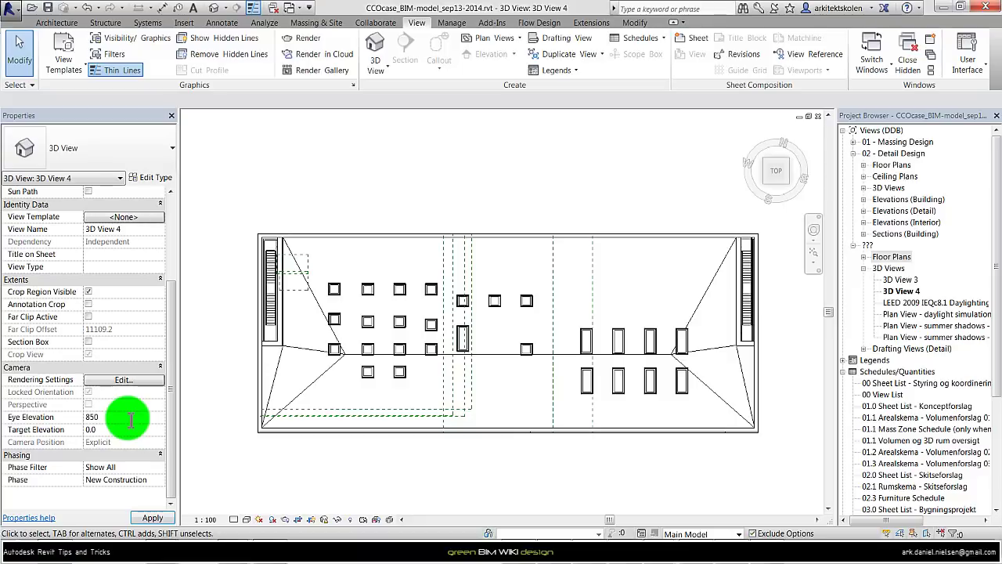
pyautogui.click(129, 417)
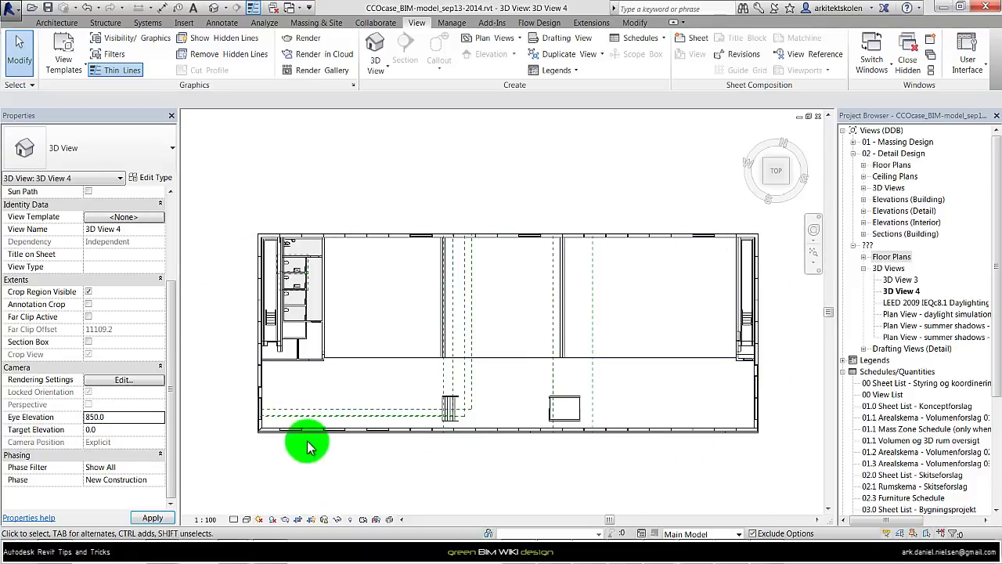
# - Rename the top-down 3D view to 'Plan View - Daylight - level 0' in Properties
pyautogui.click(133, 229)
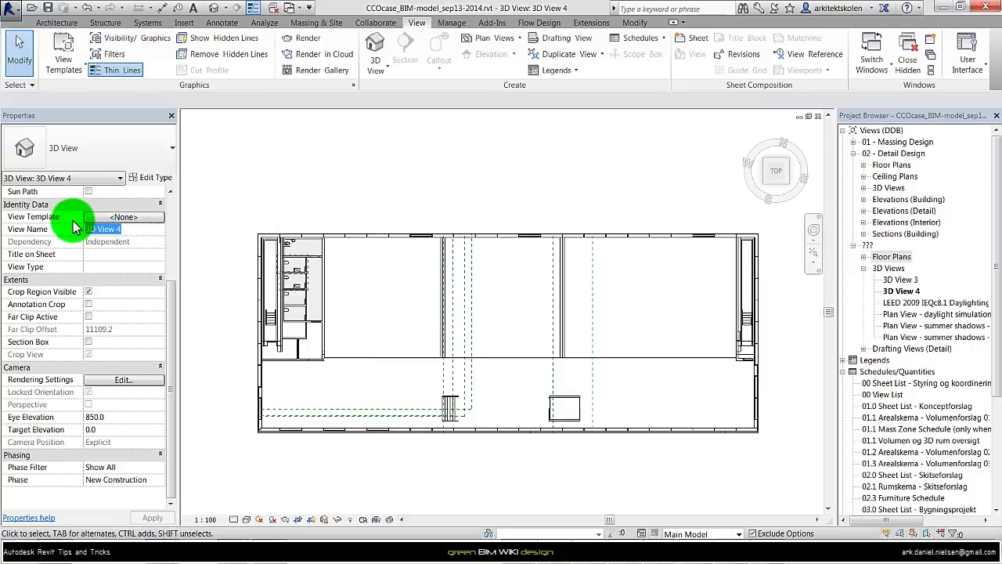
pyautogui.write('Plan')
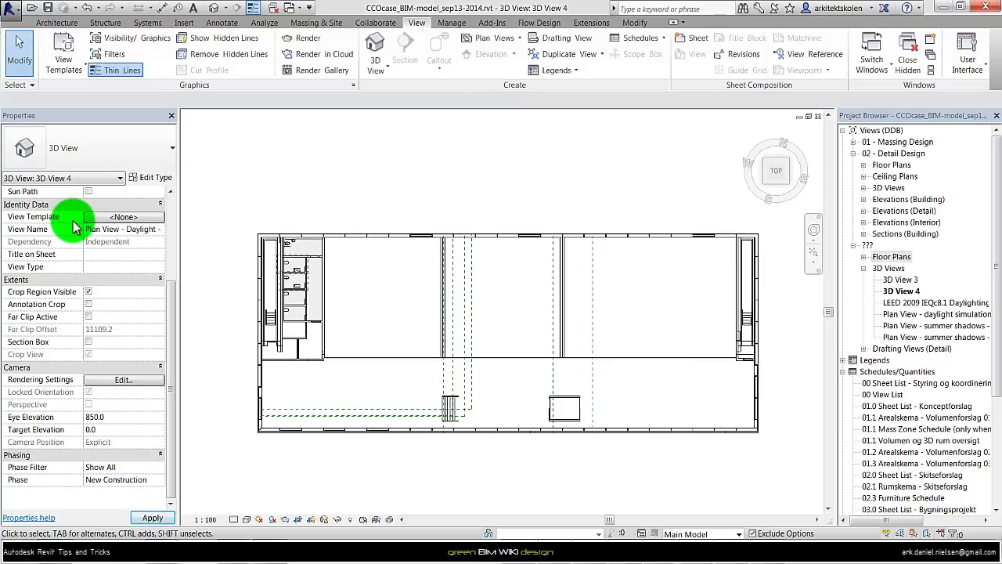
pyautogui.write(' View - Daylight - level o')
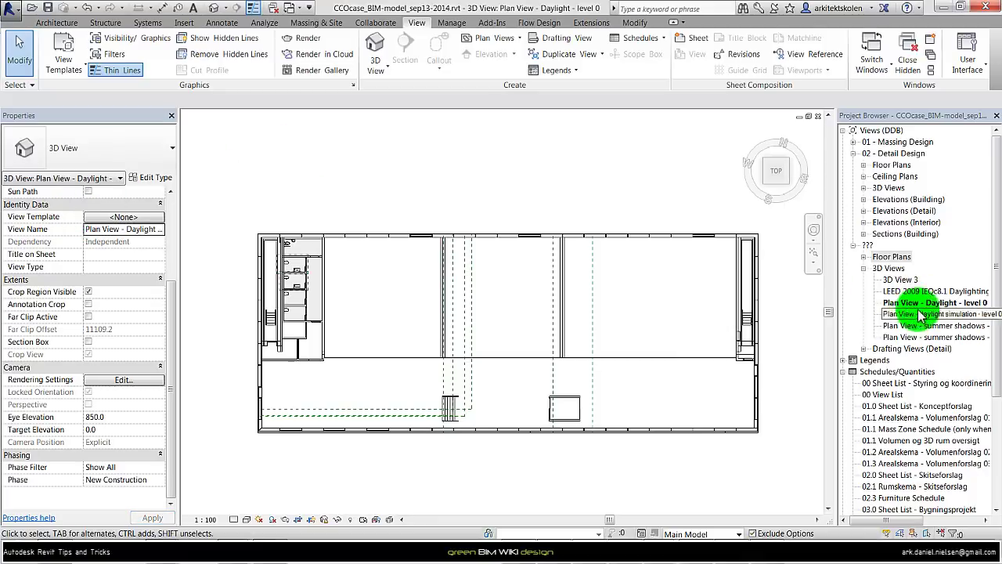
pyautogui.click(413, 146)
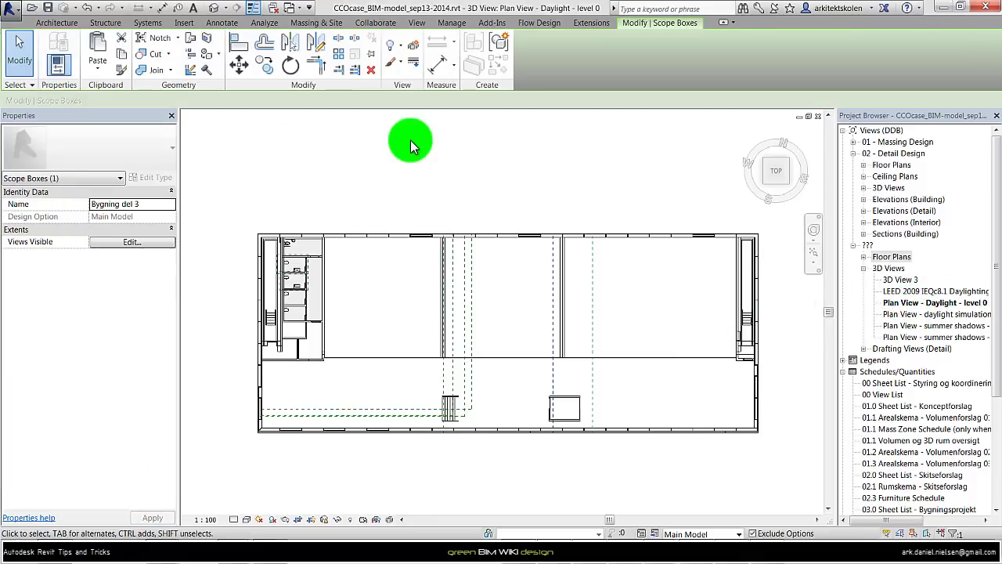
pyautogui.press('Escape')
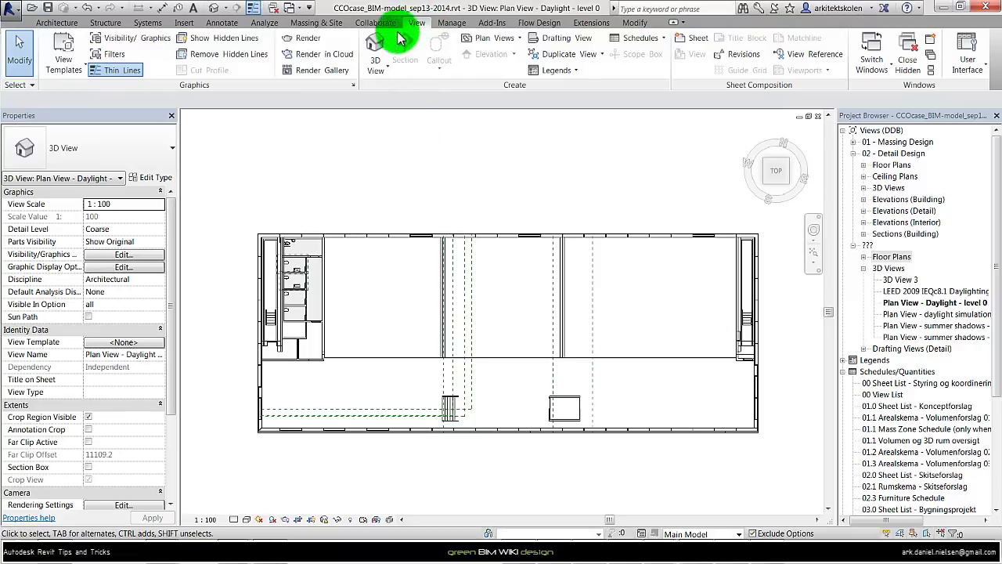
# - Target 'Plan View - Daylight - level 0' in Render in Cloud with Illuminance output type
pyautogui.click(313, 61)
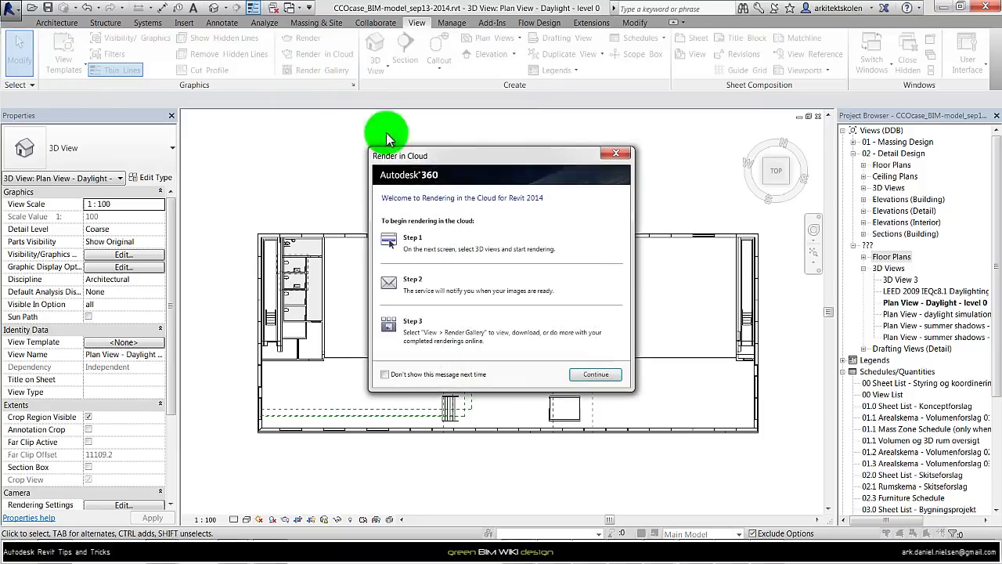
pyautogui.click(595, 374)
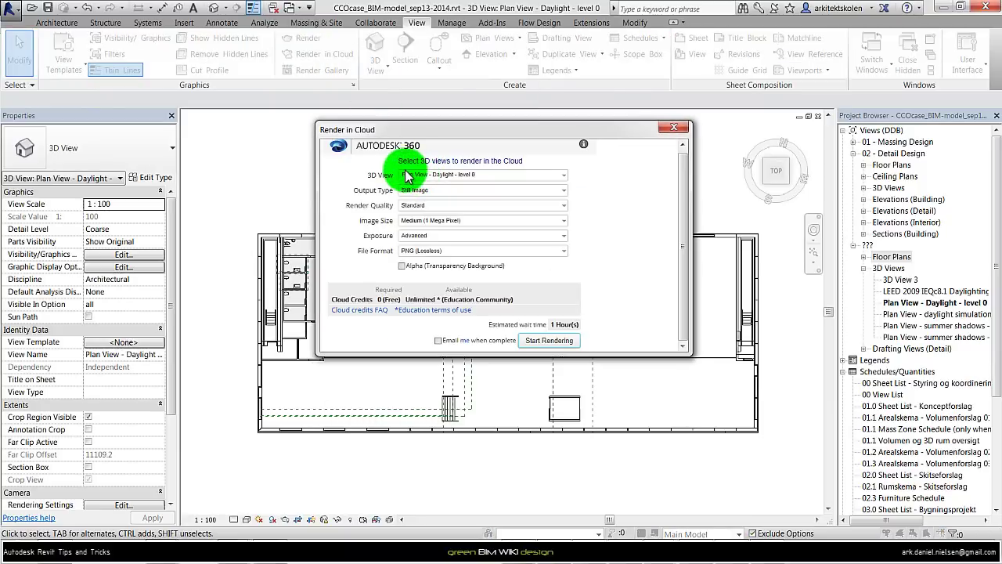
pyautogui.click(564, 175)
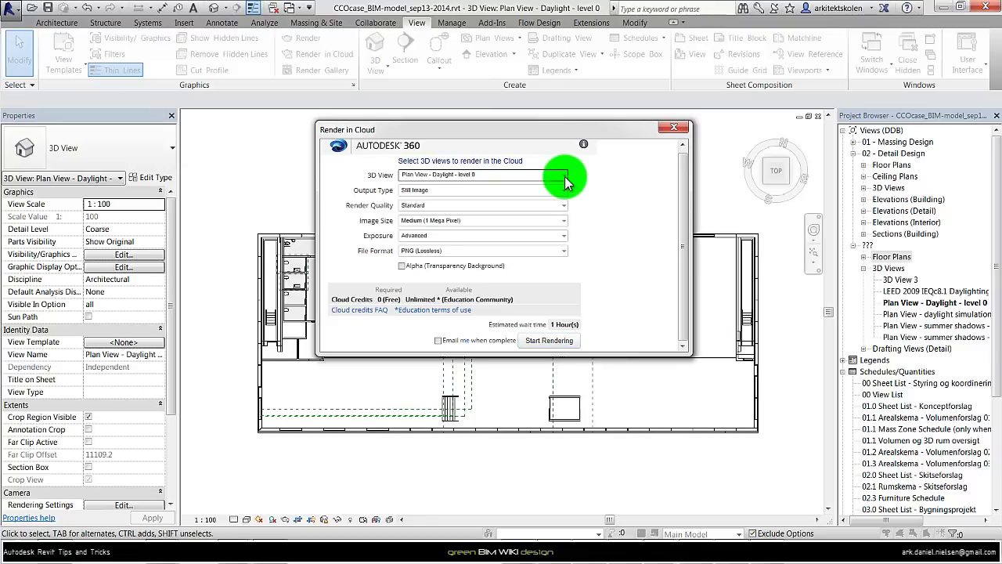
pyautogui.moveTo(564, 215); pyautogui.dragTo(571, 180)
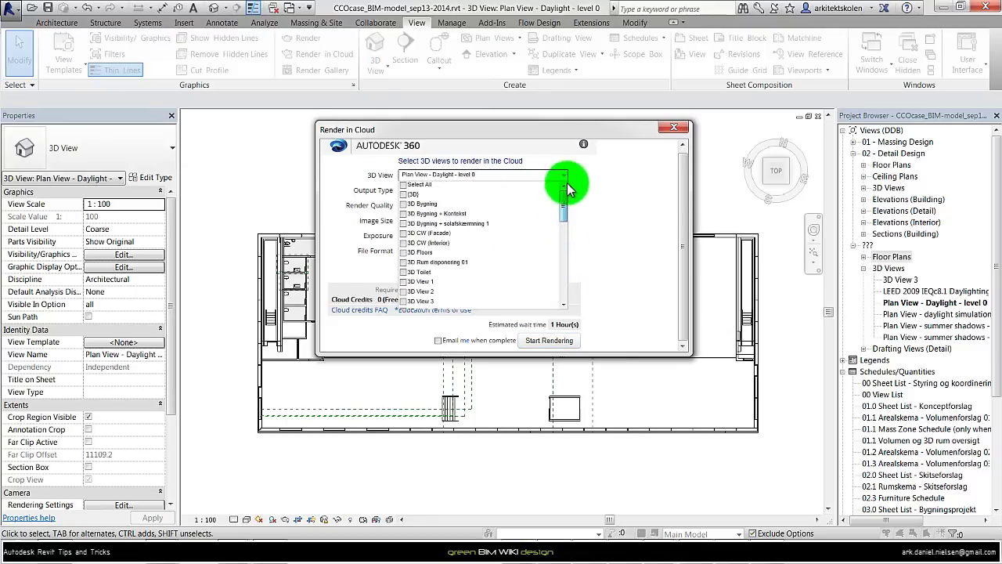
pyautogui.click(384, 192)
pyautogui.click(564, 190)
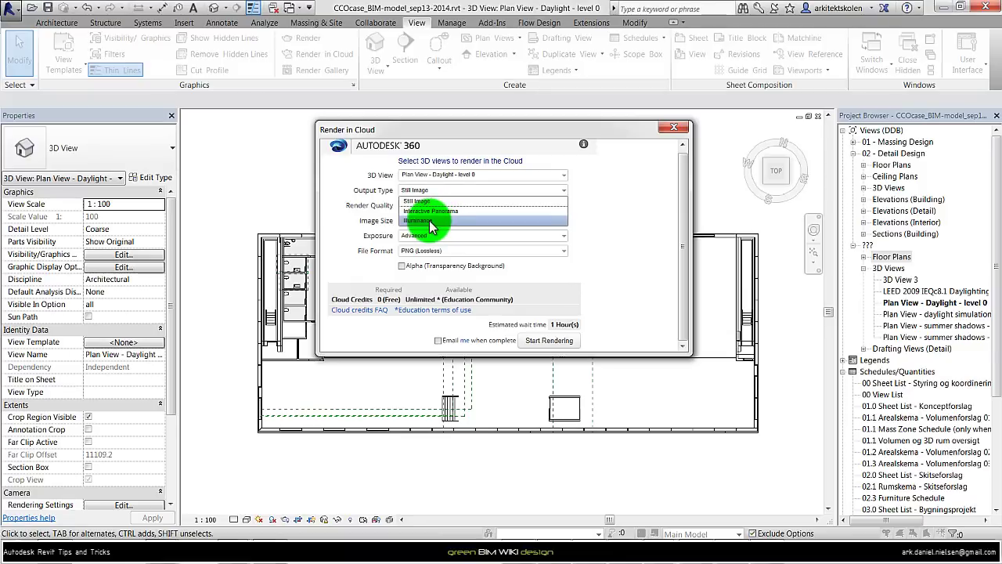
pyautogui.click(429, 222)
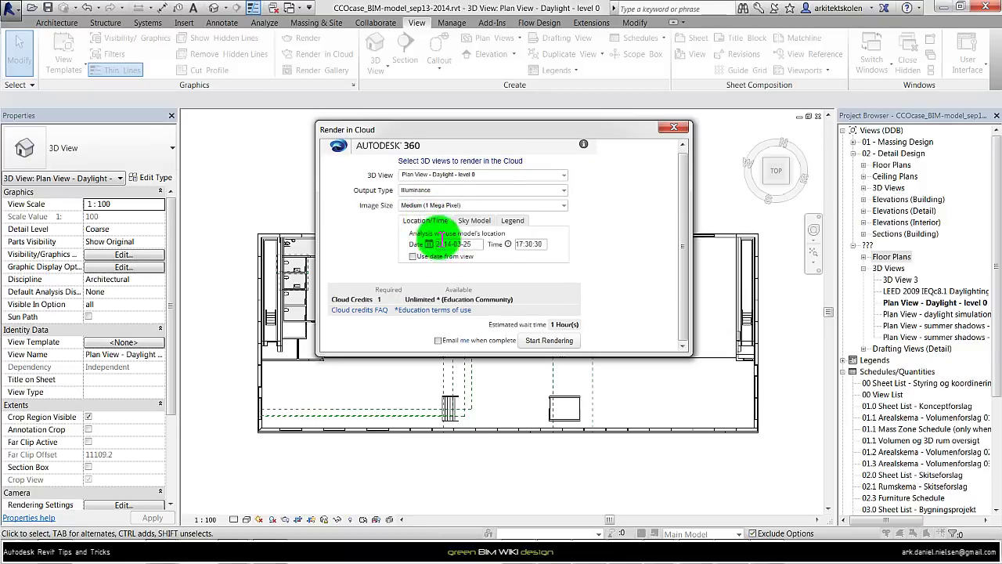
# - Set the analysis date to 21 June 2014 and the time to 12:00:00
pyautogui.click(454, 244)
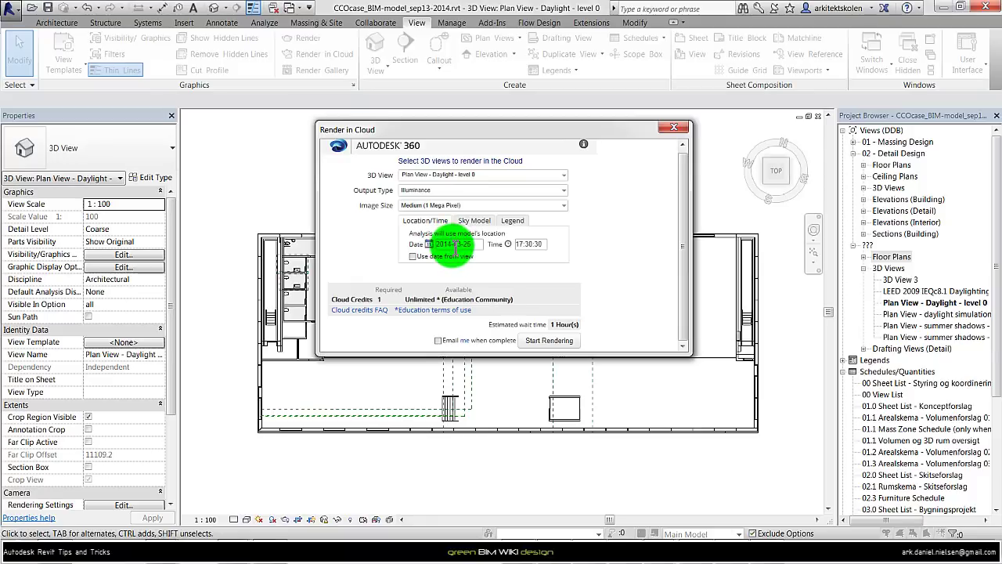
pyautogui.click(443, 245)
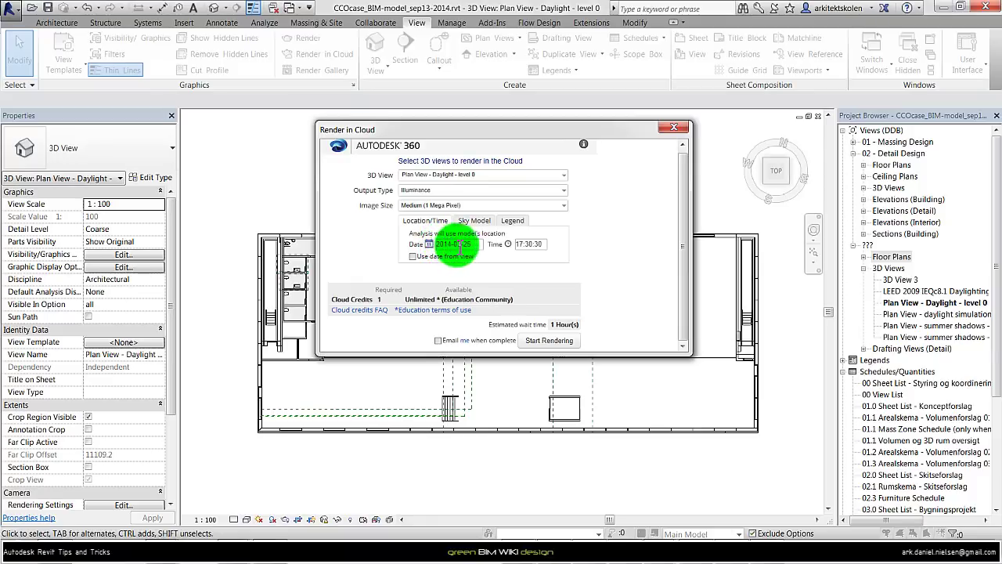
pyautogui.click(440, 244)
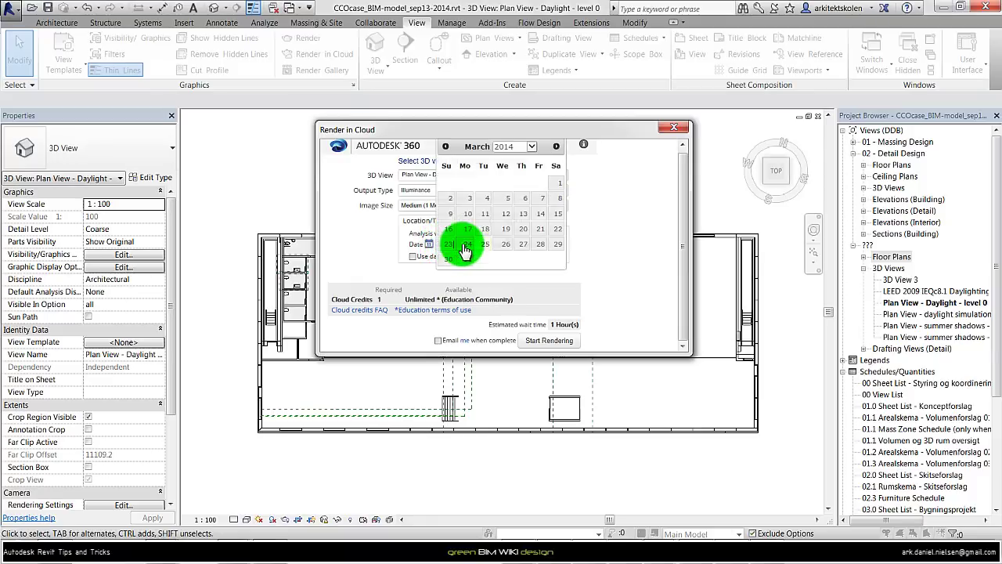
pyautogui.click(557, 146)
pyautogui.click(557, 146)
pyautogui.click(557, 147)
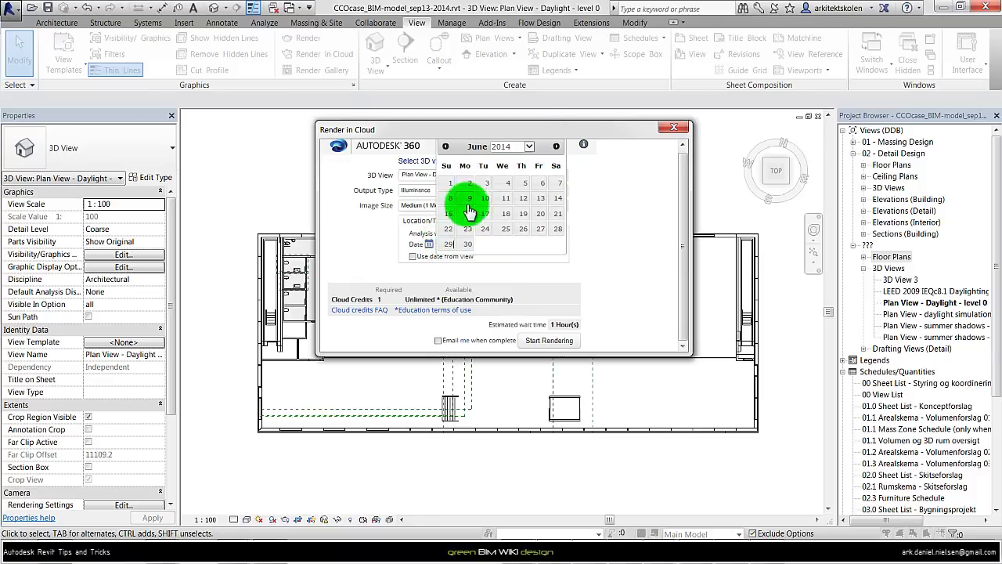
pyautogui.click(558, 213)
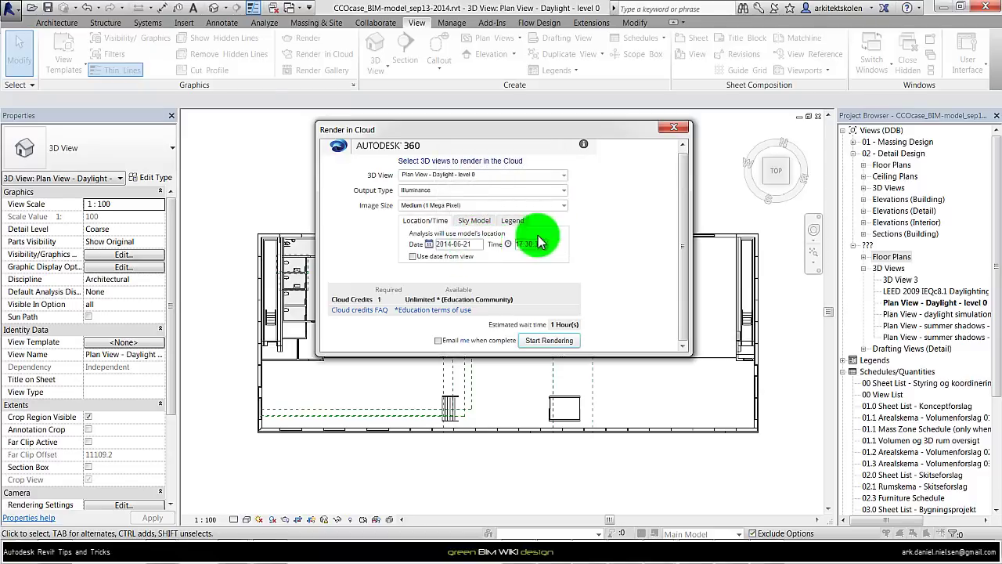
pyautogui.click(525, 244)
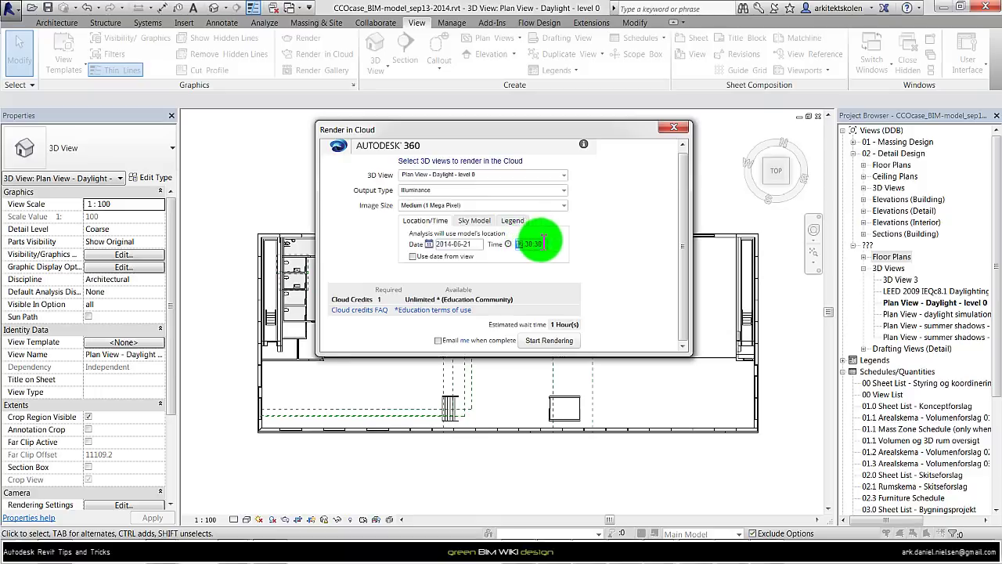
pyautogui.write('12:00:00')
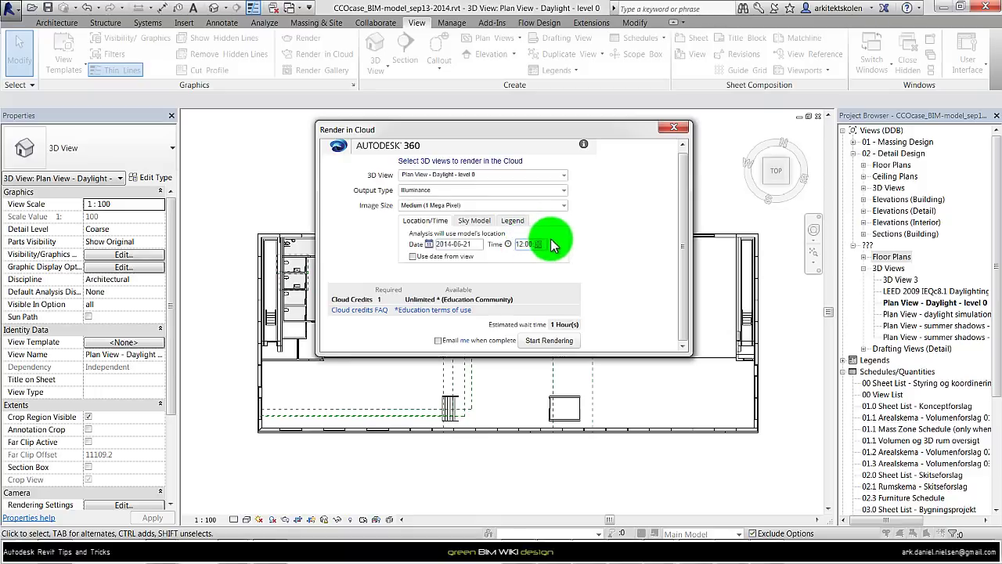
# - Choose the CIE Clear Sky model, keeping DNI at 752, and change DHI to 92 W/m²
pyautogui.click(472, 222)
pyautogui.click(515, 234)
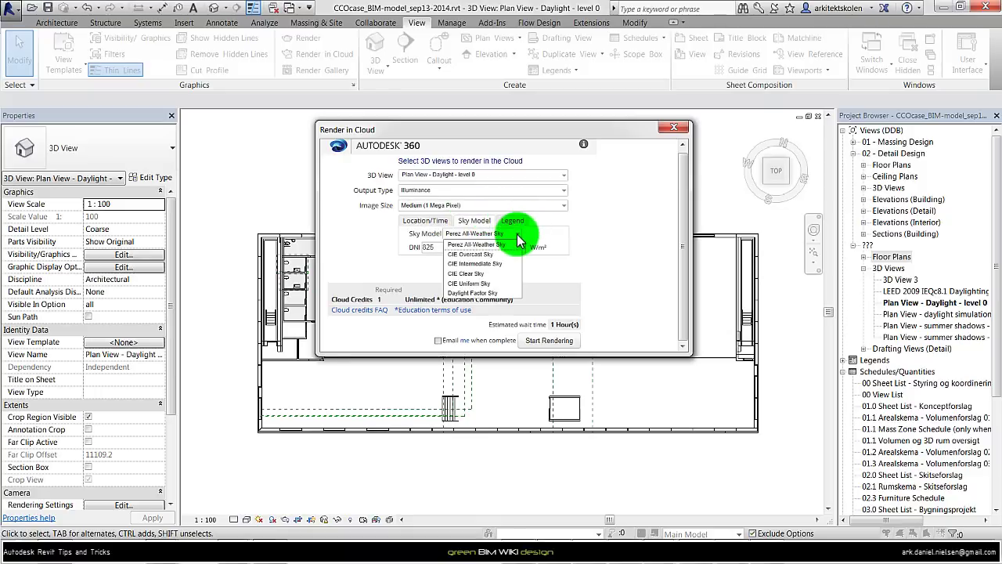
pyautogui.click(470, 273)
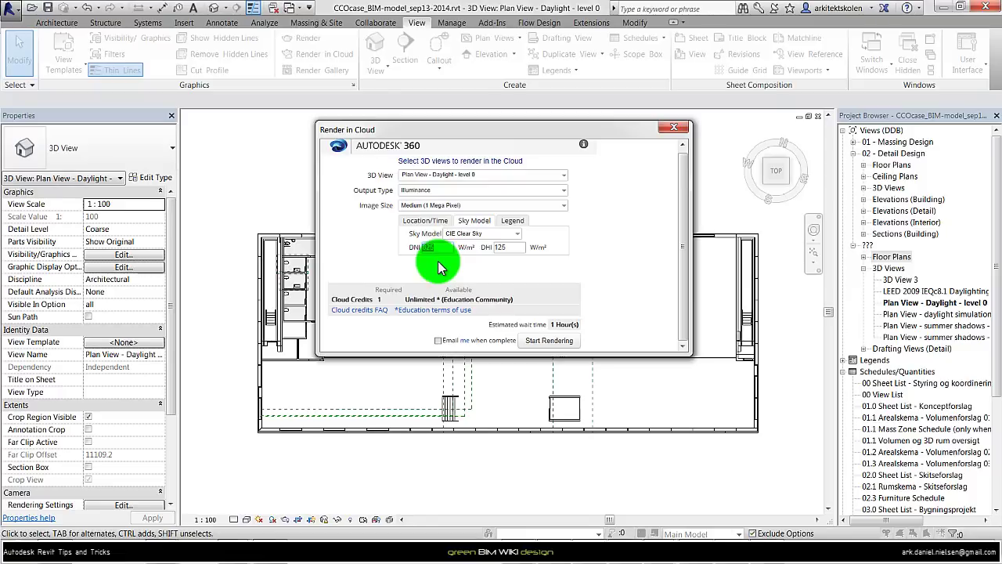
pyautogui.doubleClick(517, 247)
pyautogui.moveTo(517, 247); pyautogui.dragTo(490, 249)
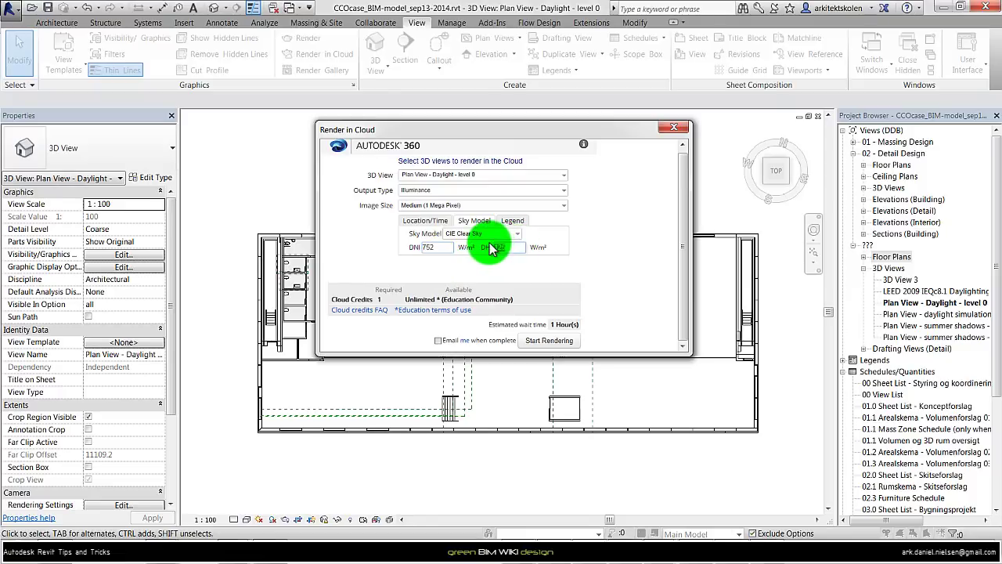
pyautogui.write('92')
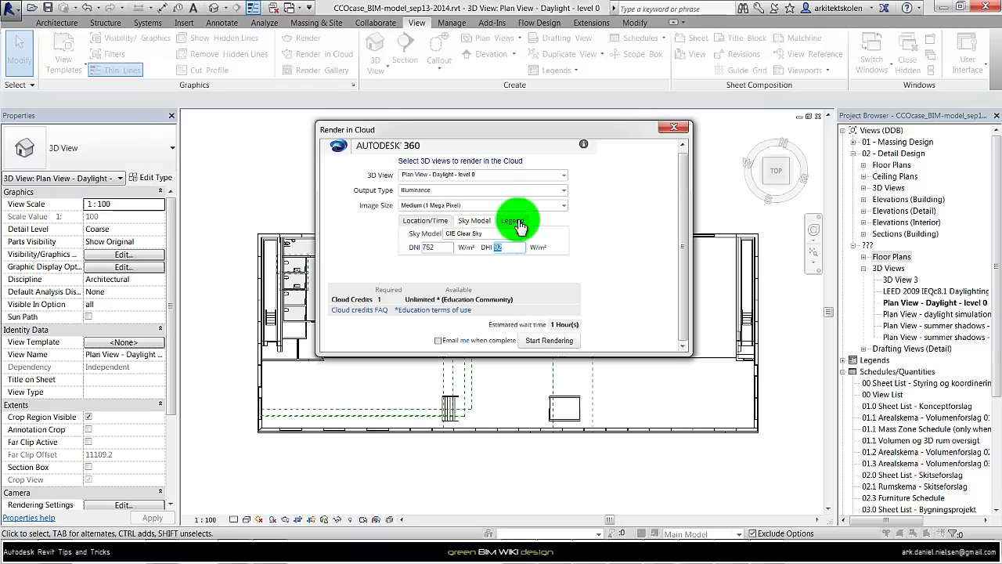
# - Set the legend units to Lux and the legend maximum to 5000
pyautogui.click(517, 223)
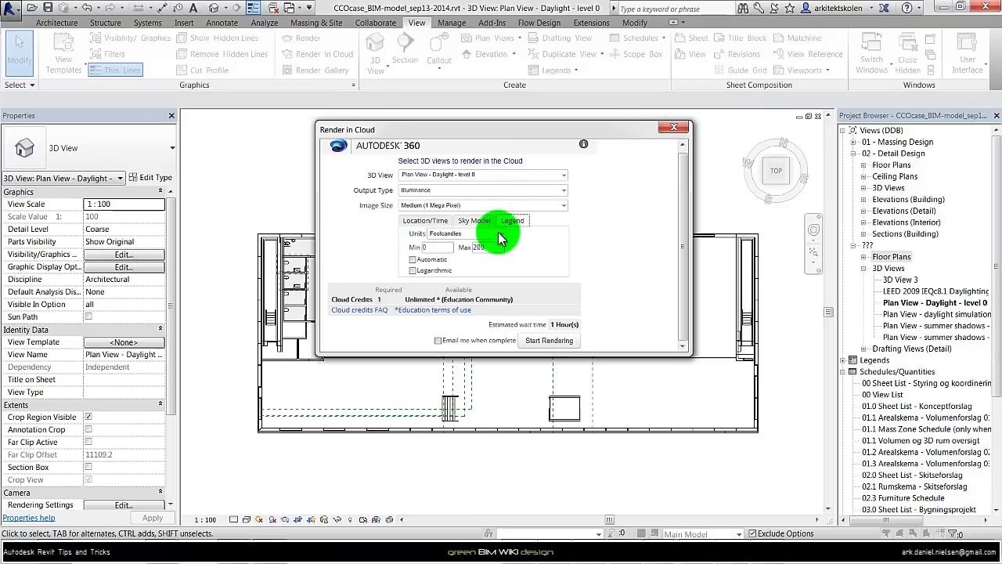
pyautogui.click(501, 234)
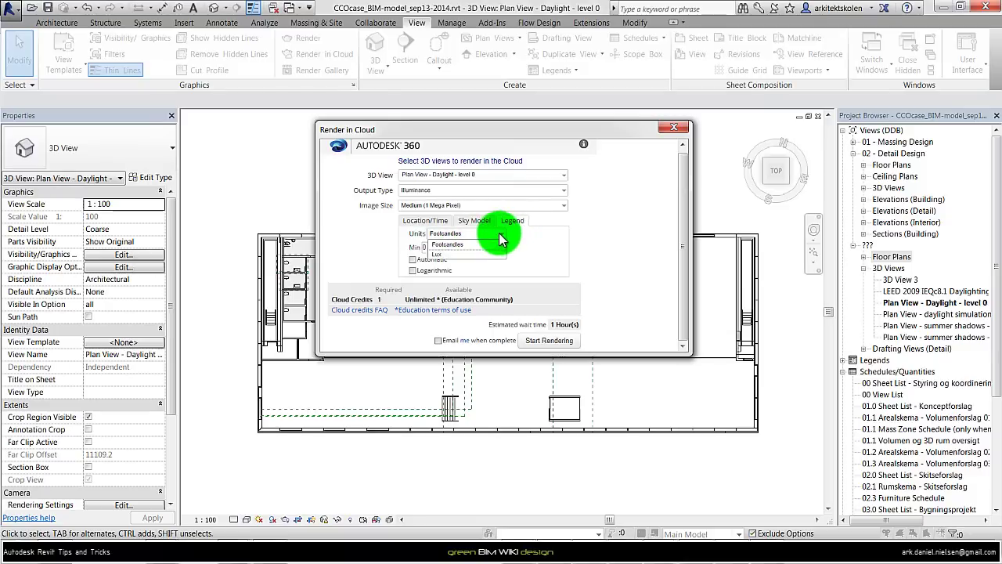
pyautogui.click(446, 261)
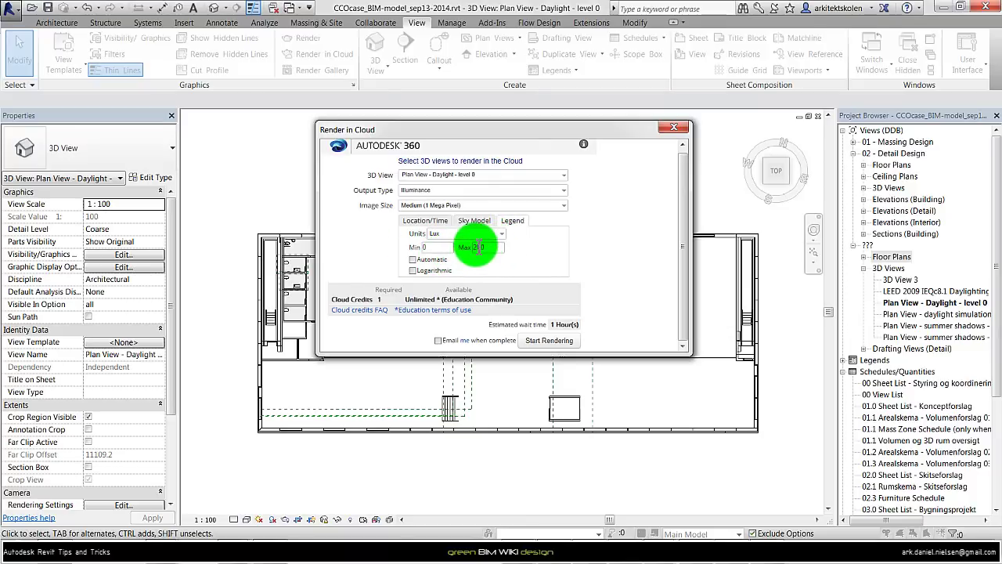
pyautogui.doubleClick(479, 248)
pyautogui.write('5000')
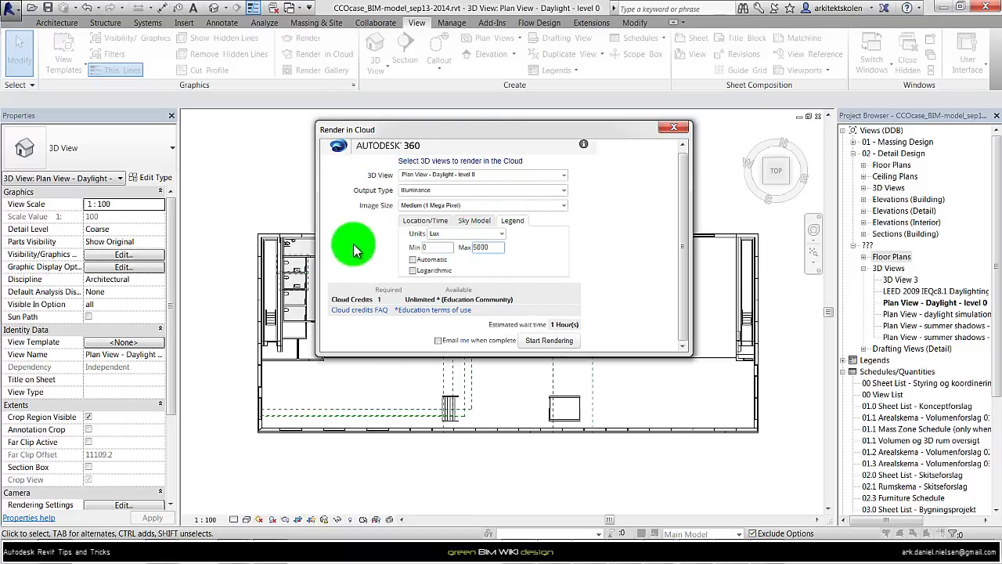
# - Start the cloud rendering job and let the upload continue in the background
pyautogui.click(551, 342)
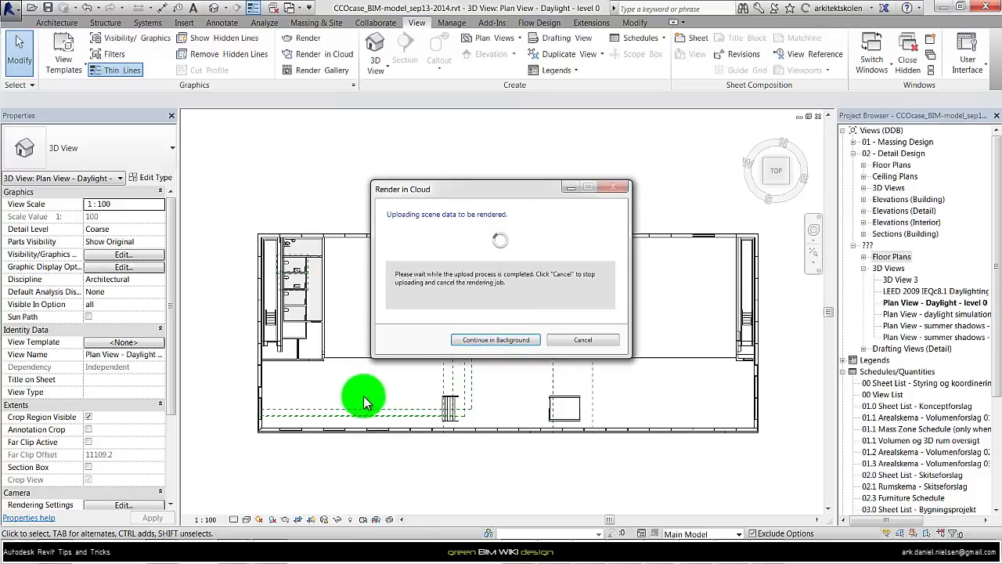
pyautogui.click(489, 342)
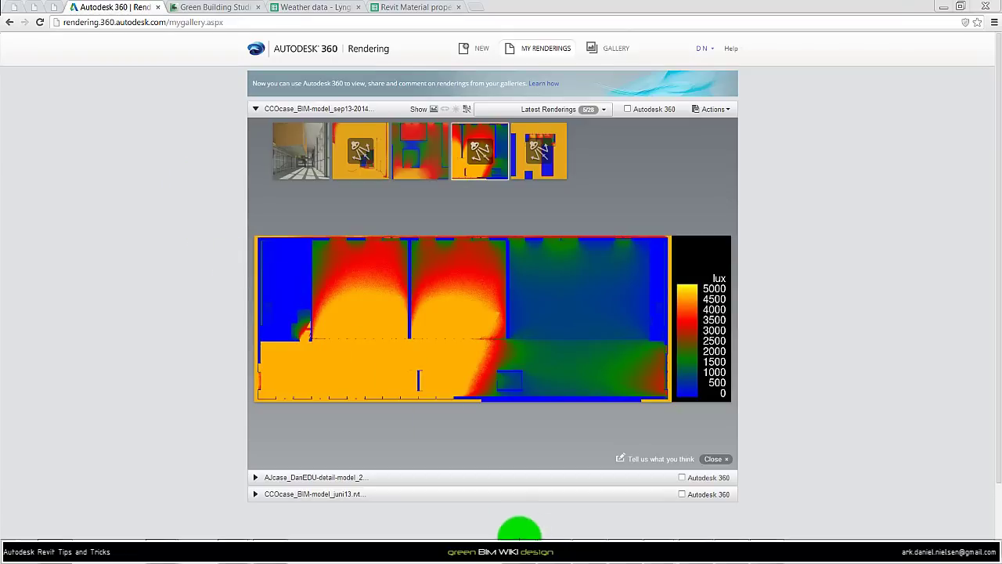
pyautogui.click(576, 543)
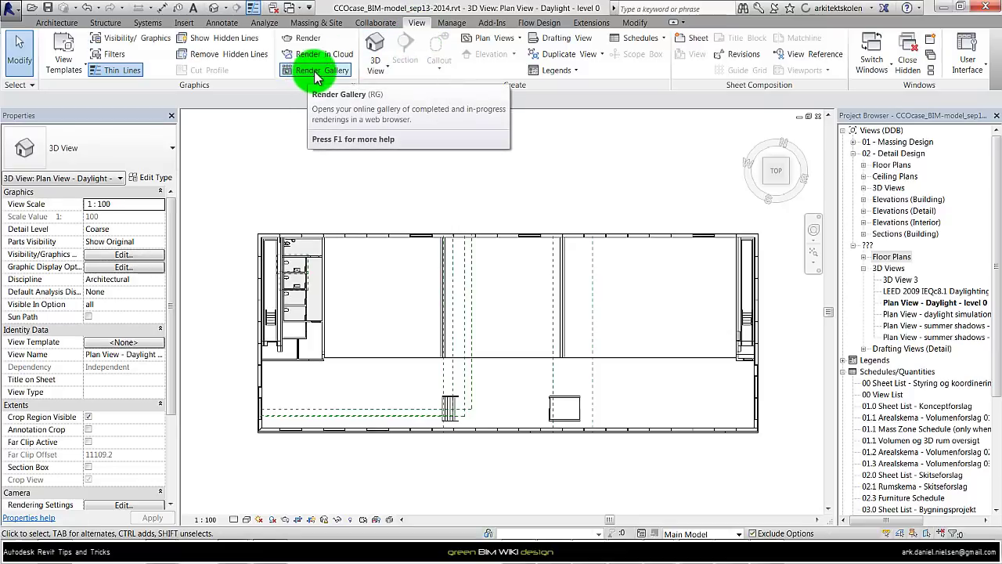
pyautogui.click(317, 75)
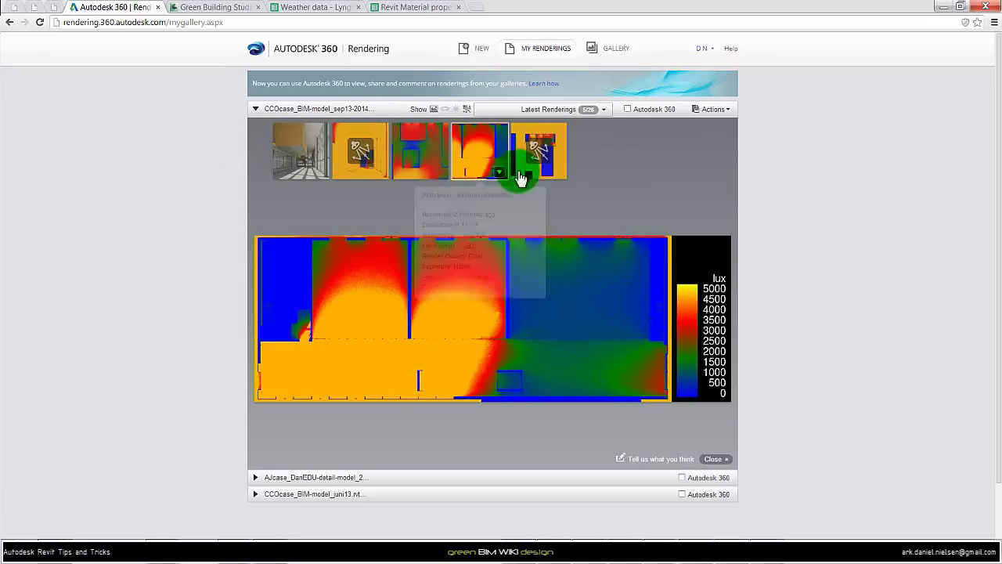
pyautogui.moveTo(498, 149)
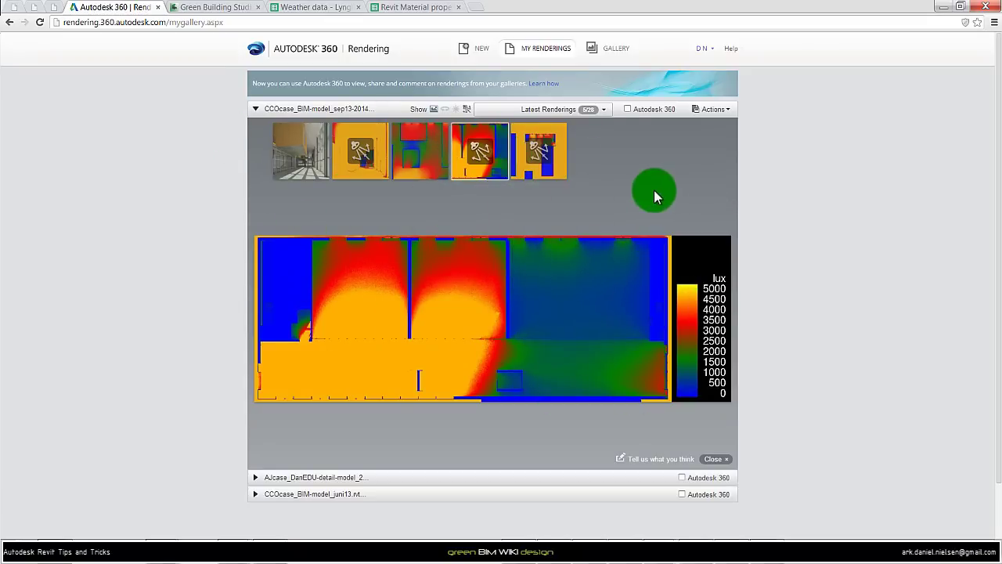
pyautogui.click(500, 177)
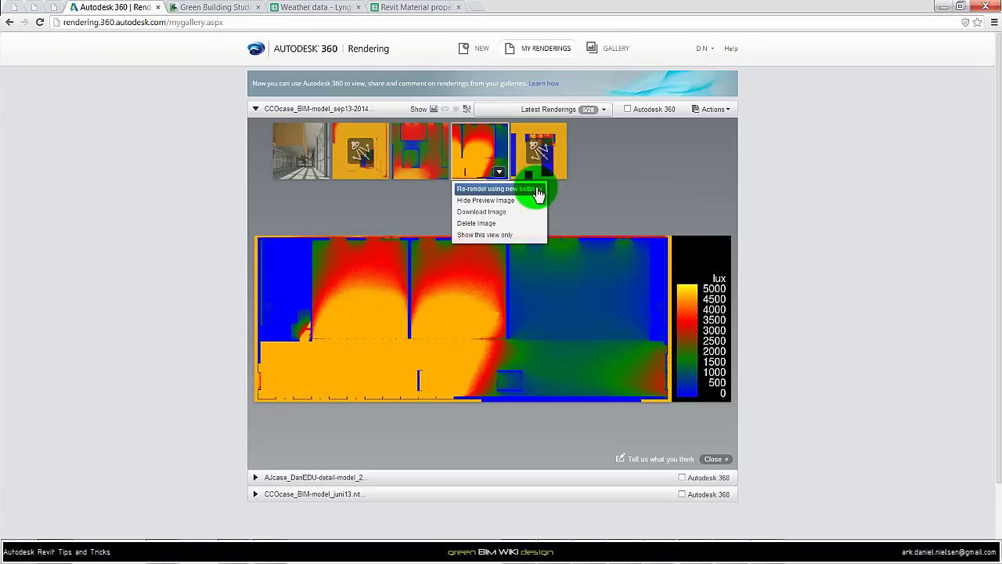
pyautogui.click(537, 190)
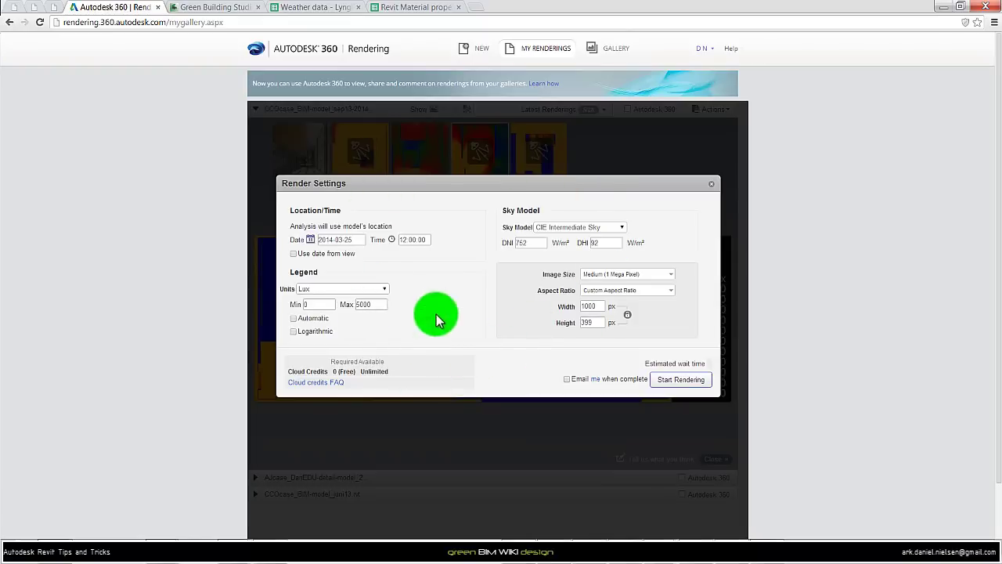
pyautogui.click(710, 183)
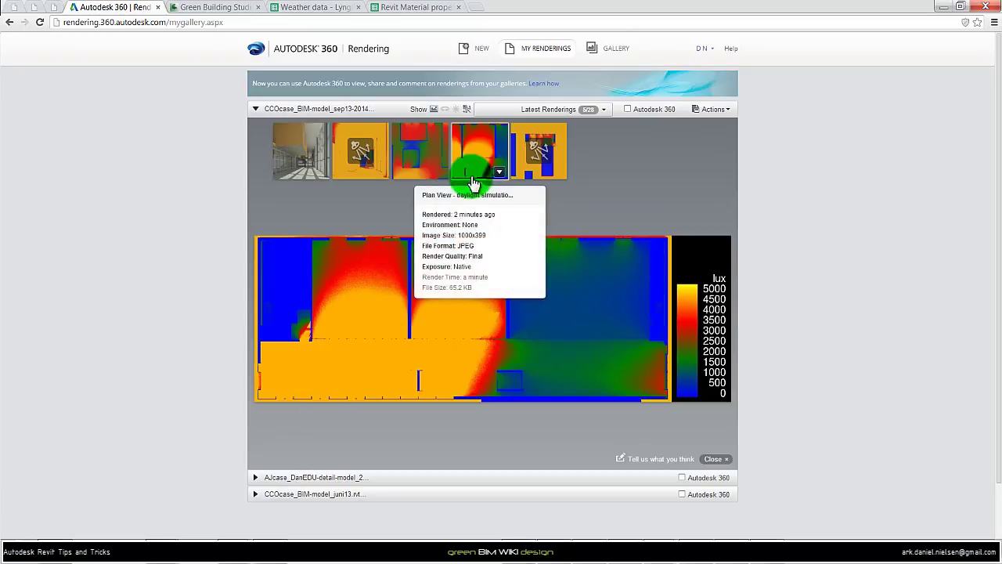
# - Download the Level 0 lux illuminance plan rendering from the Autodesk 360 gallery as an image
pyautogui.moveTo(465, 172)
pyautogui.click(500, 173)
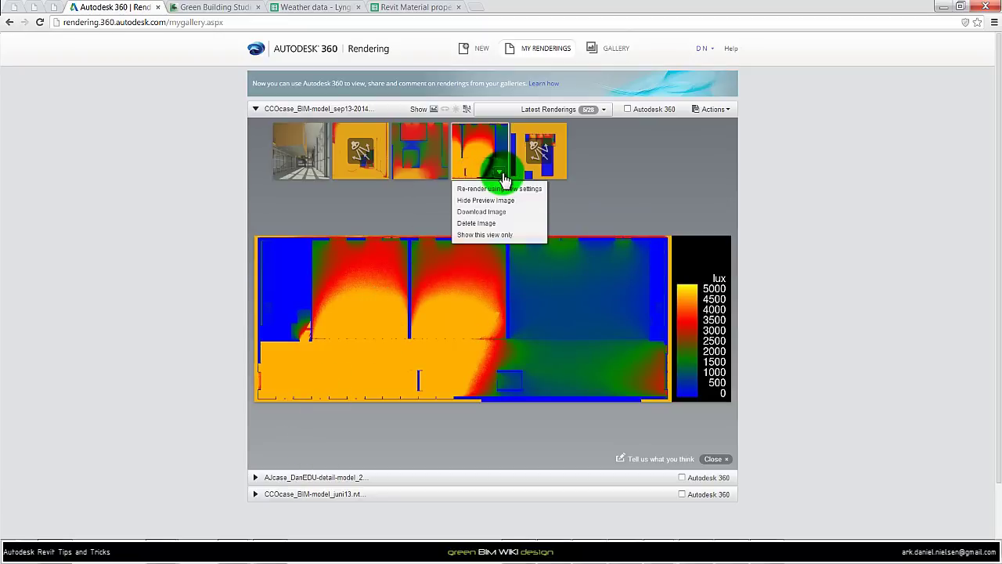
pyautogui.click(511, 215)
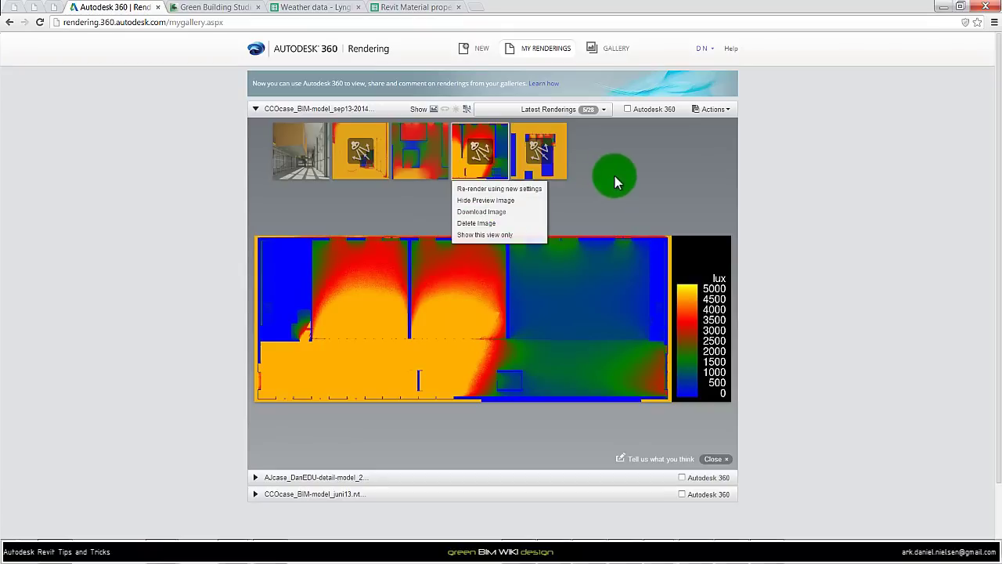